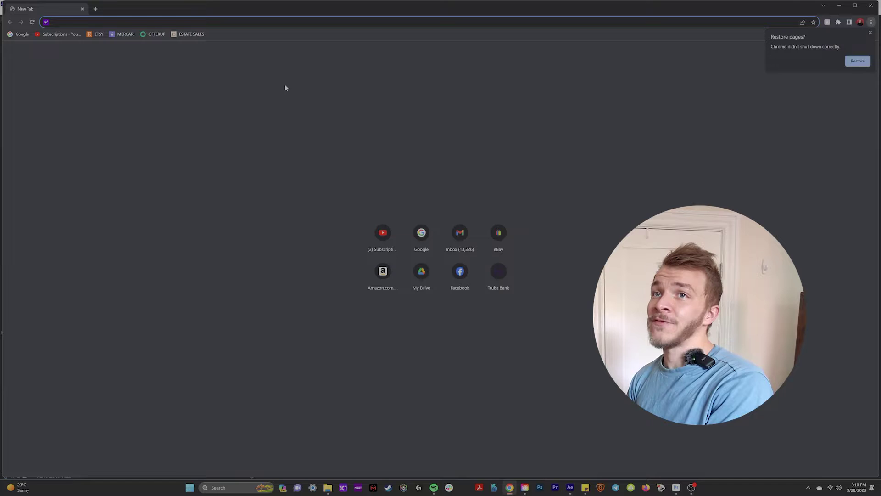
Step: Open Google and search for the Photoshop logo
click(20, 34)
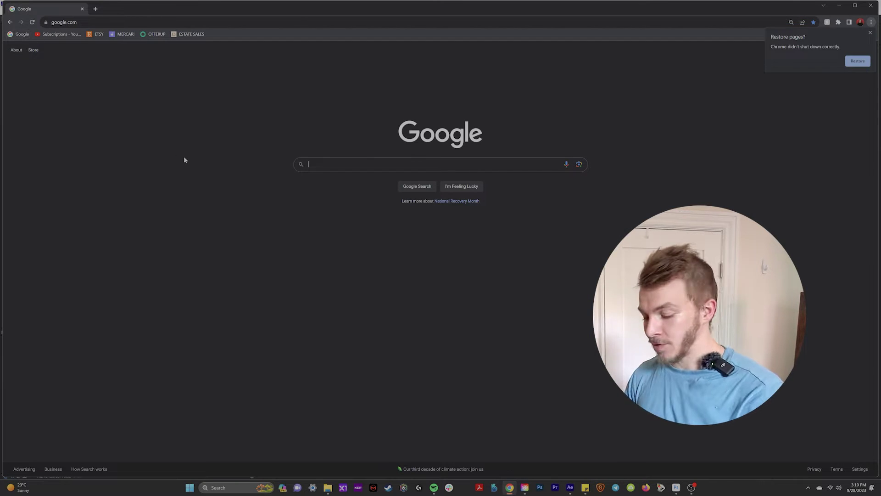
text(photoshop box)
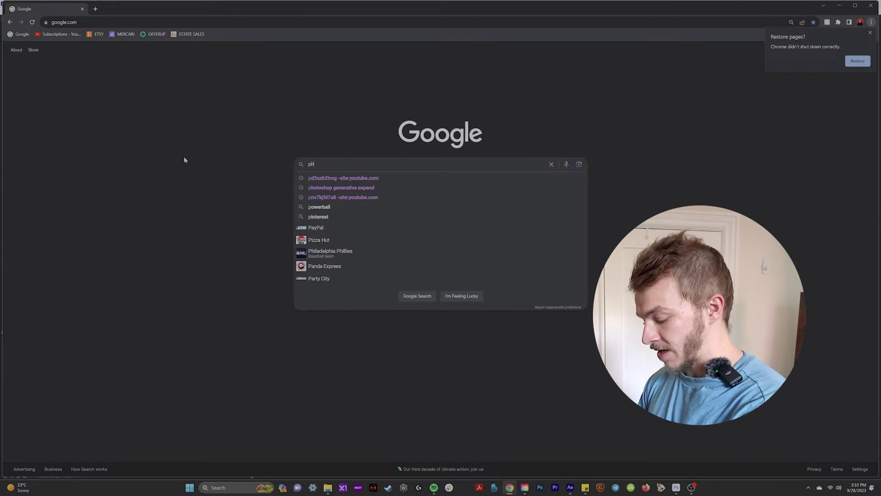
key(Return)
text(photoshop log)
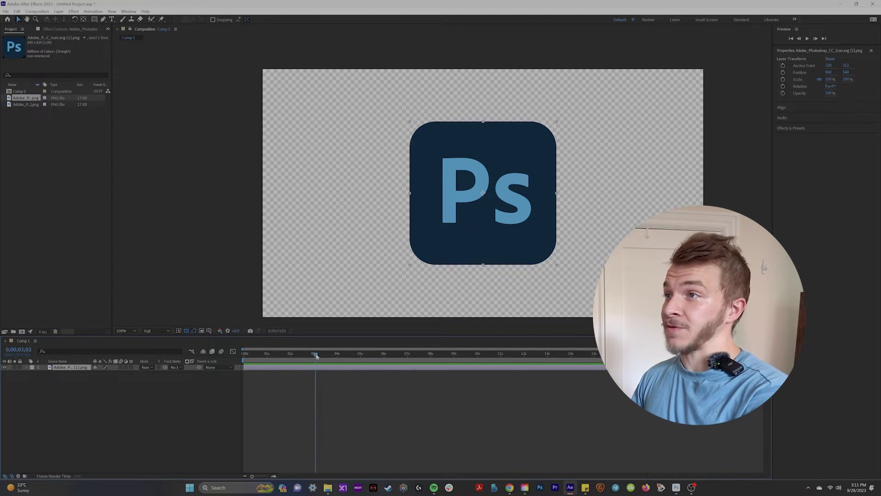
Step: Create a composition-sized solid in the logo's dark blue and place it below the logo layer
click(59, 11)
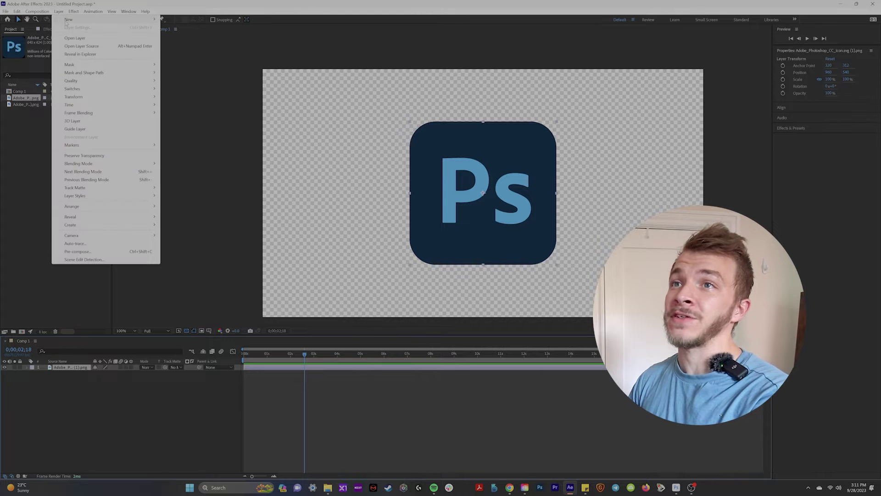
mouse_move(73, 17)
click(176, 27)
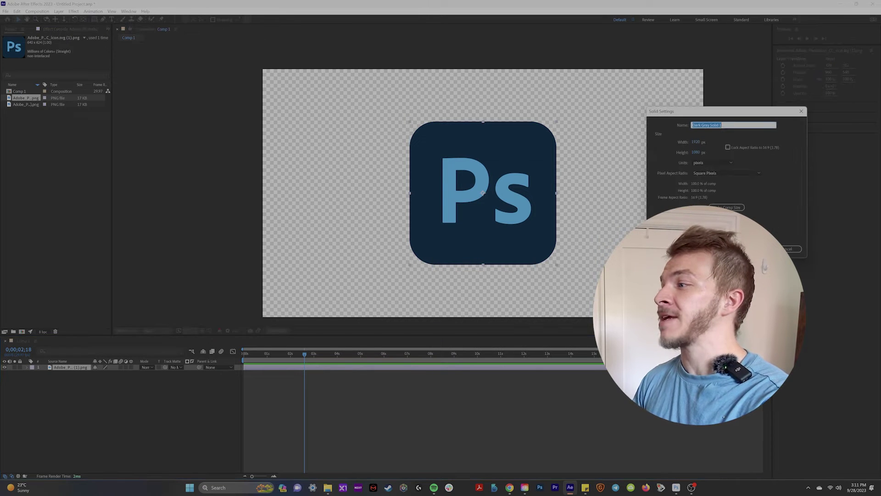
click(735, 230)
click(756, 249)
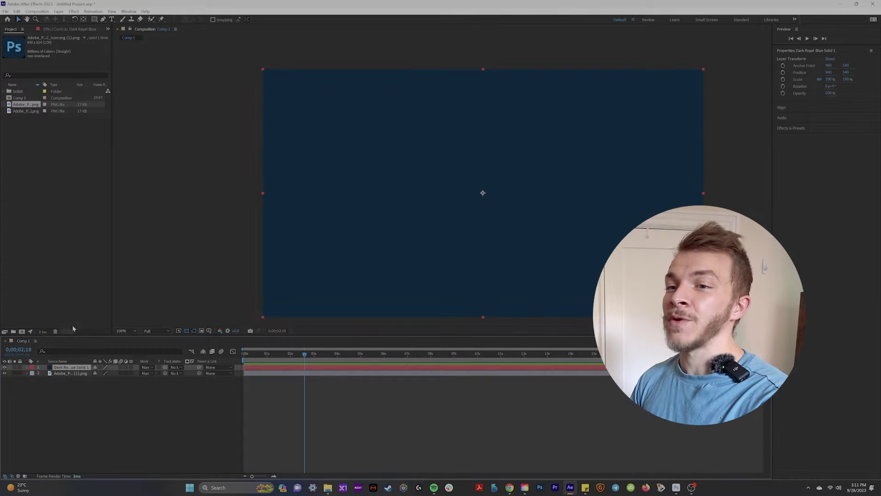
drag(68, 372, 70, 388)
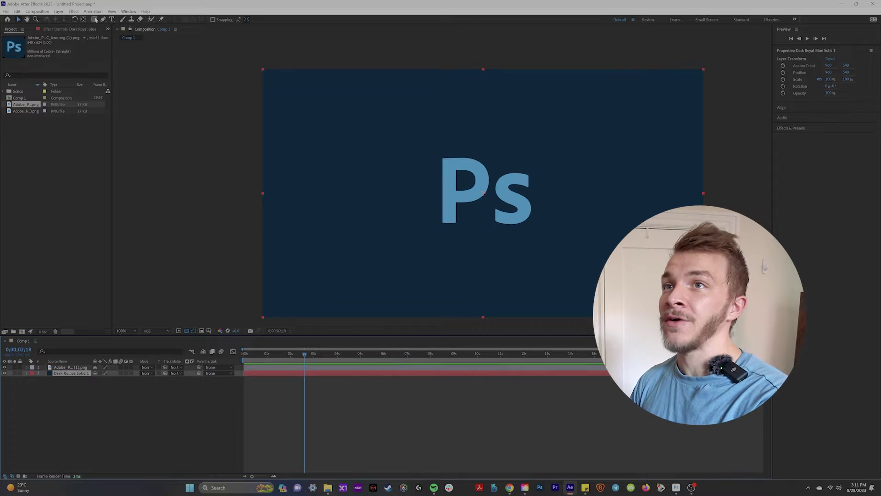
Step: Draw a square mask on the blue solid around the Ps letters and reposition the solid behind the logo
click(96, 19)
click(109, 19)
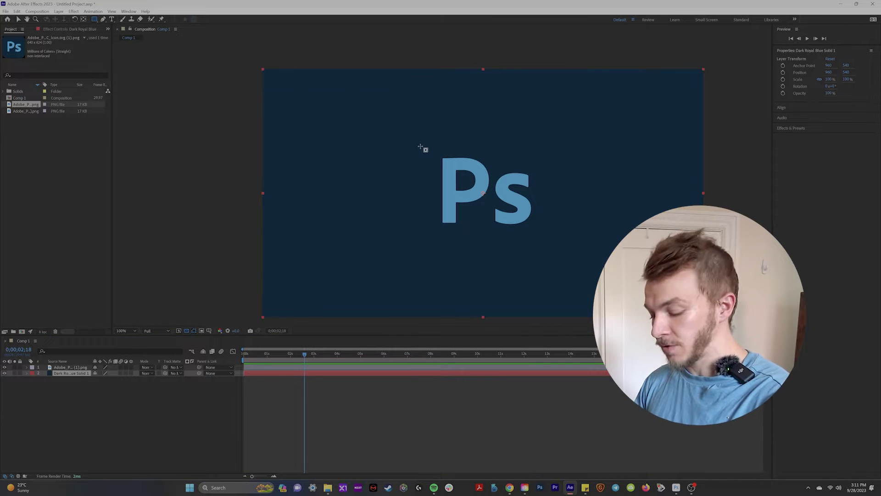
drag(421, 147, 580, 305)
key(v)
drag(550, 251, 533, 218)
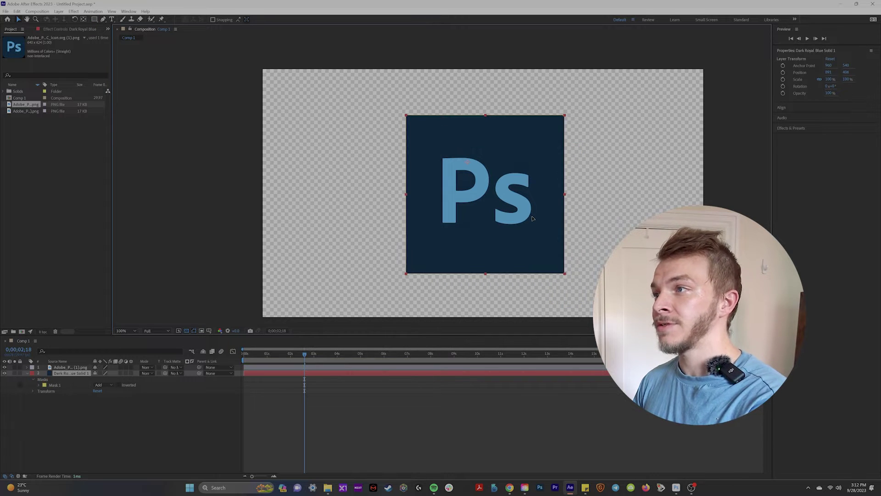
Step: Align the masked blue solid to the horizontal centre of the composition
click(125, 13)
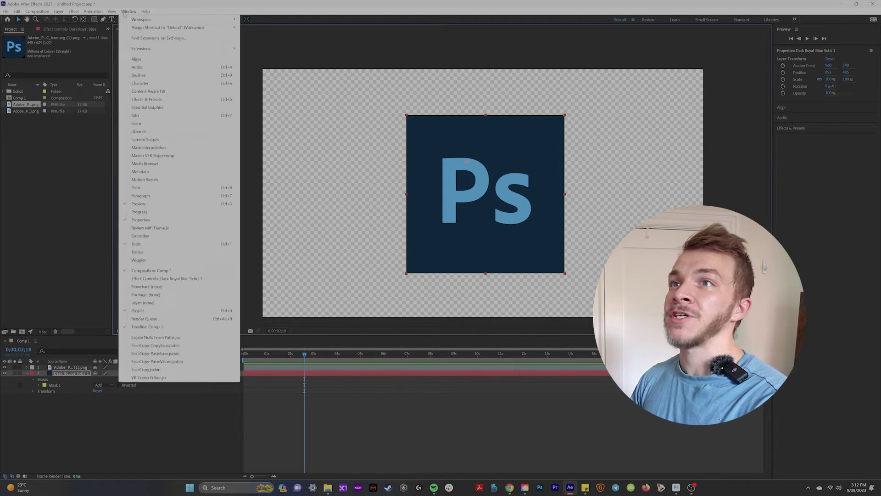
click(136, 59)
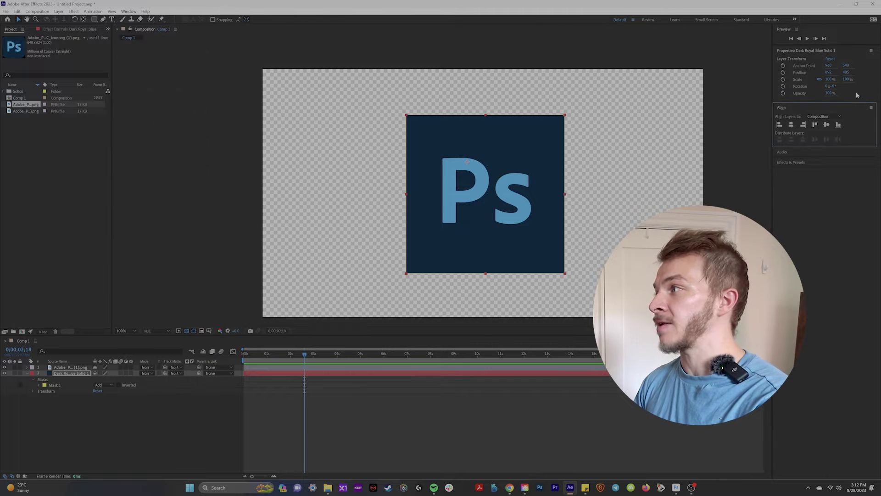
click(790, 125)
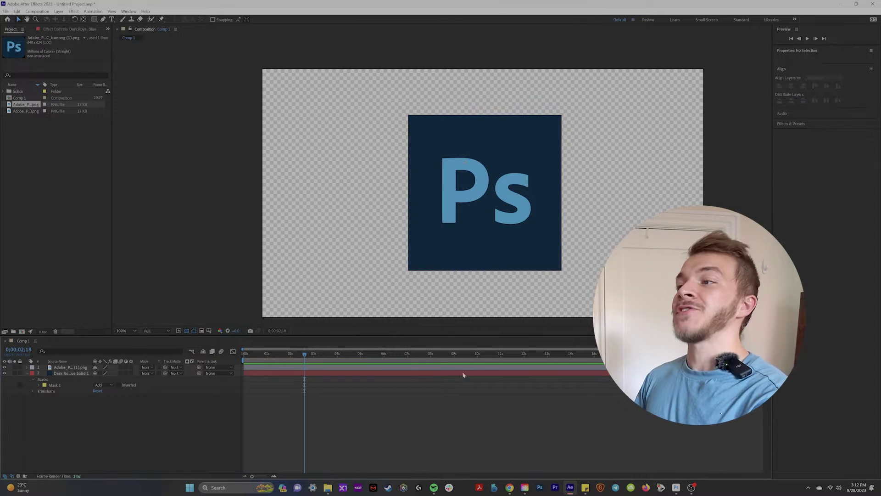
Step: Pre-compose the logo and blue solid layers together into a composition named PS LAYER SIDE 1
click(70, 367)
shift+click(69, 373)
right_click(69, 373)
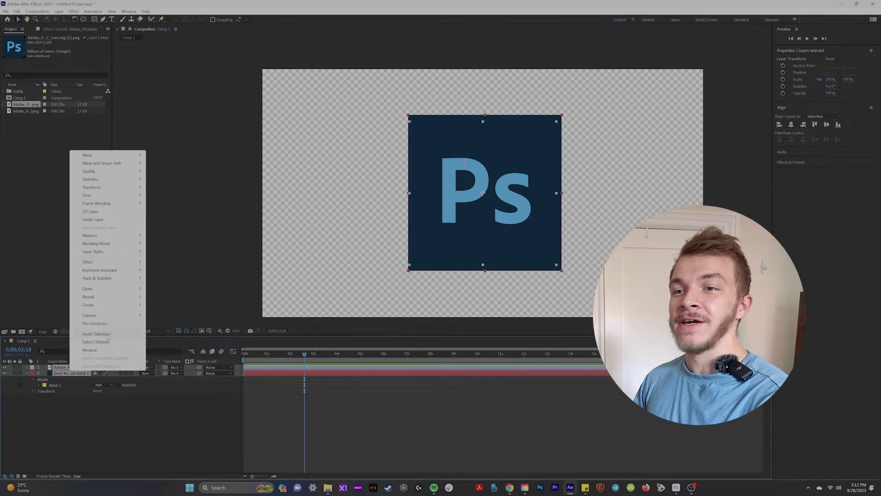
click(105, 329)
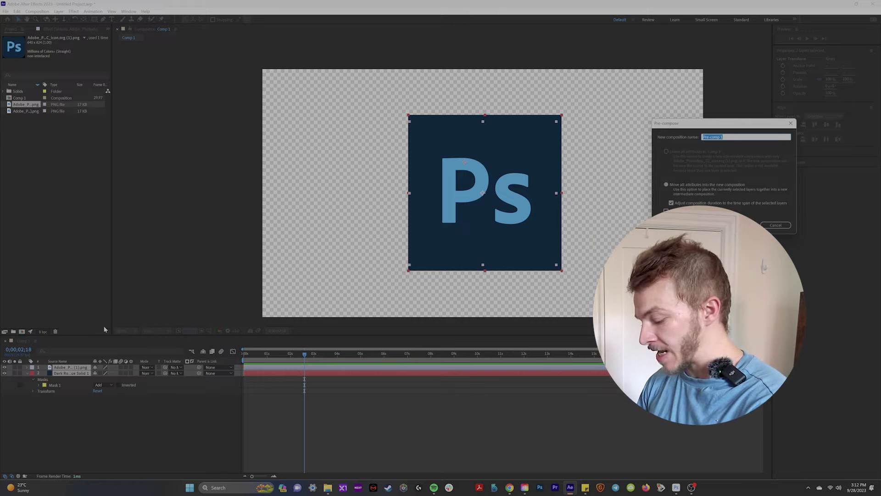
text(PS LAYER SIDE 1)
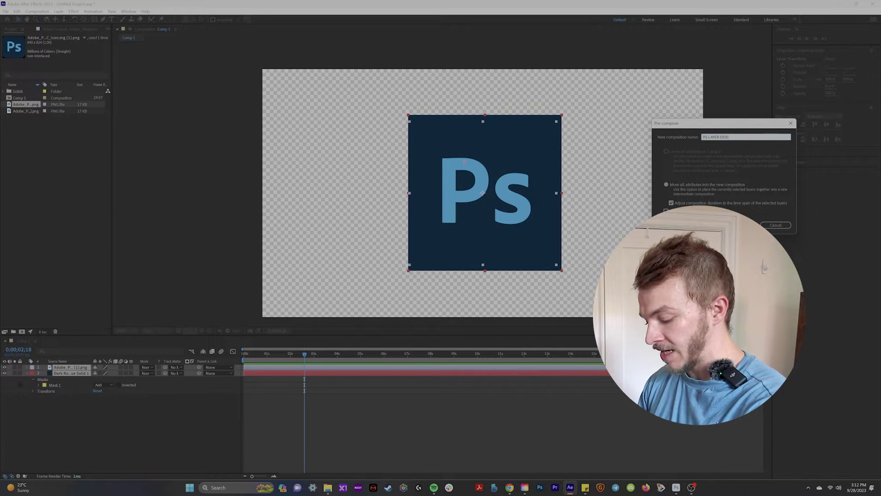
key(Return)
key(Caps_Lock)
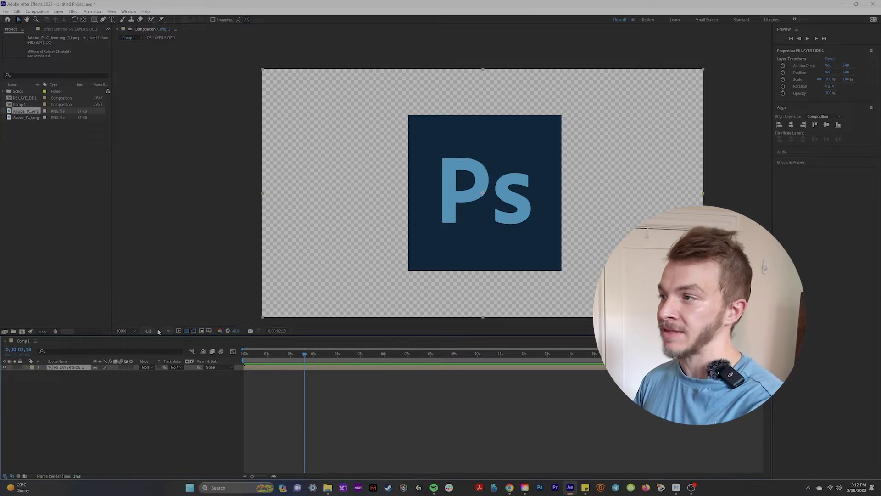
Step: Make the PS LAYER SIDE 1 layer 3D and scale it to 75%
click(129, 373)
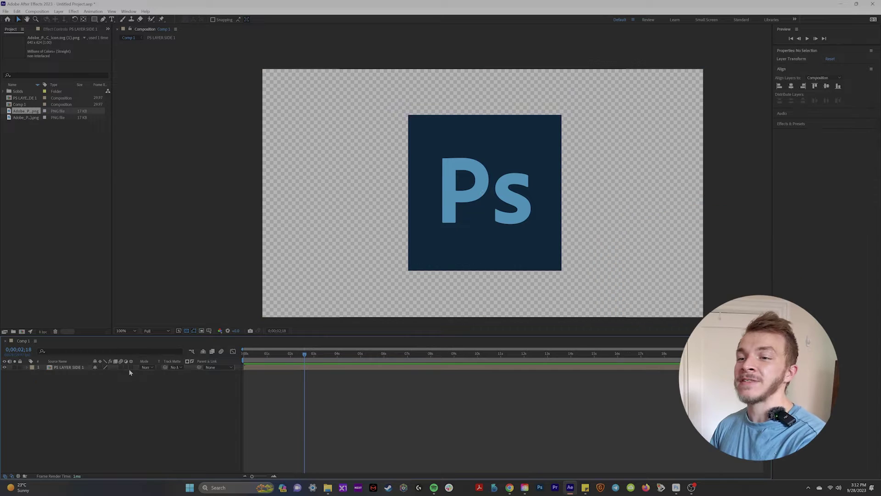
click(72, 368)
drag(105, 372, 94, 372)
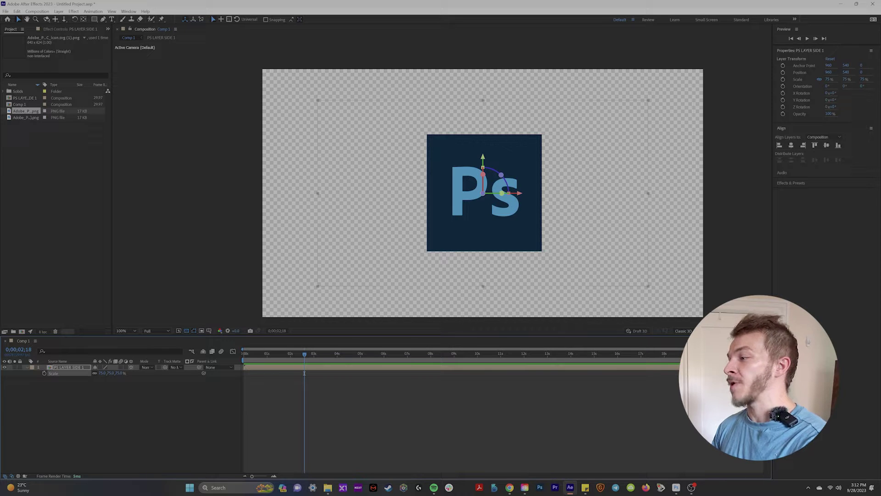
Step: Set the viewer to a two-view layout showing an angled Custom View 1 beside the Active Camera view
click(749, 344)
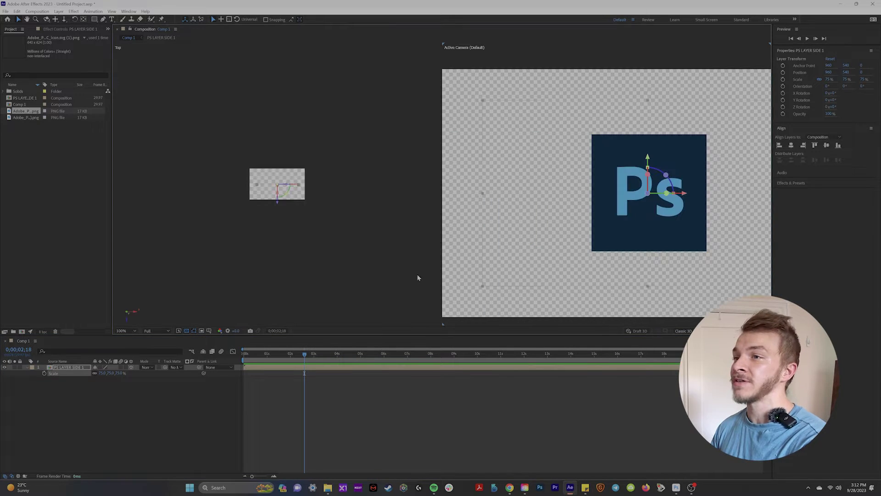
scroll(417, 277, up, 3)
click(371, 244)
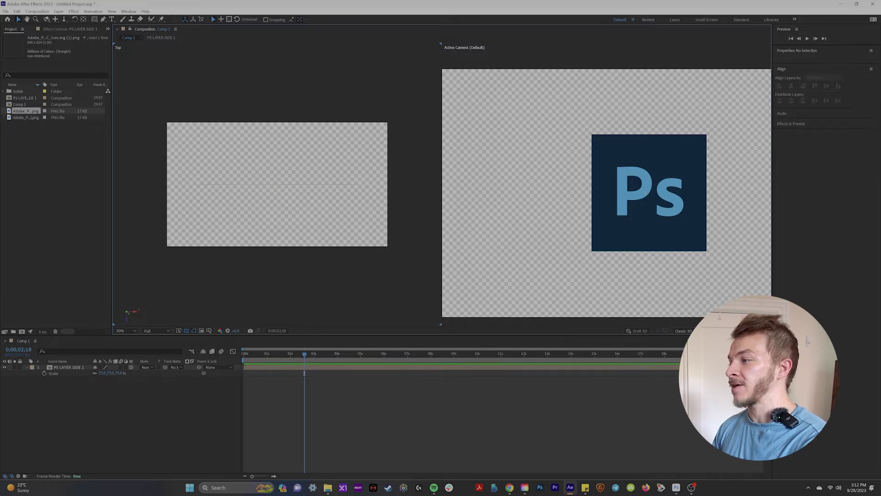
click(729, 372)
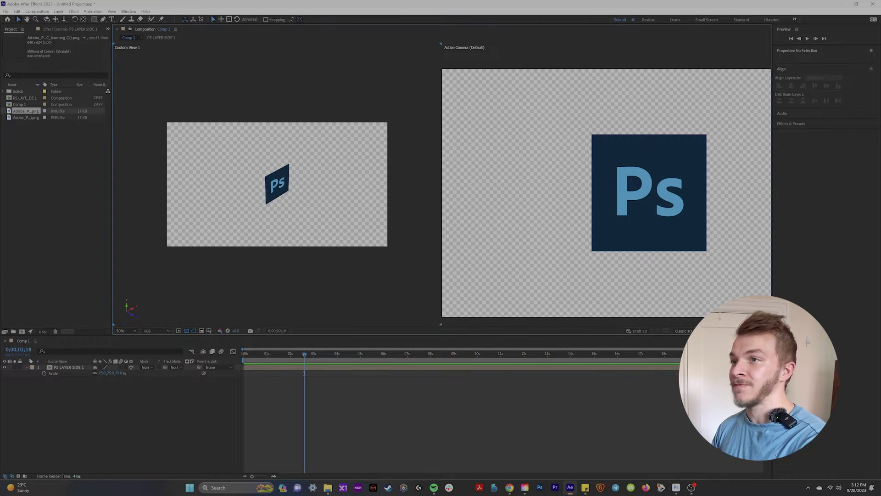
scroll(308, 156, up, 1)
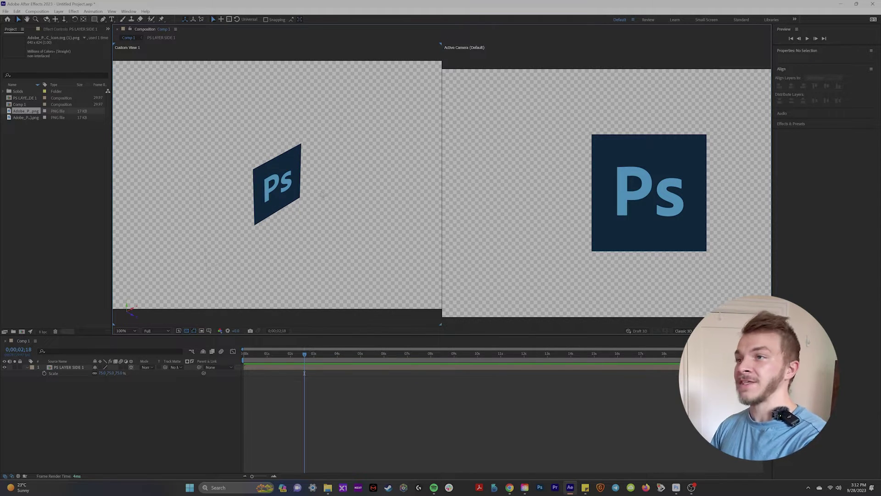
drag(296, 200, 356, 85)
key(1)
drag(322, 216, 321, 216)
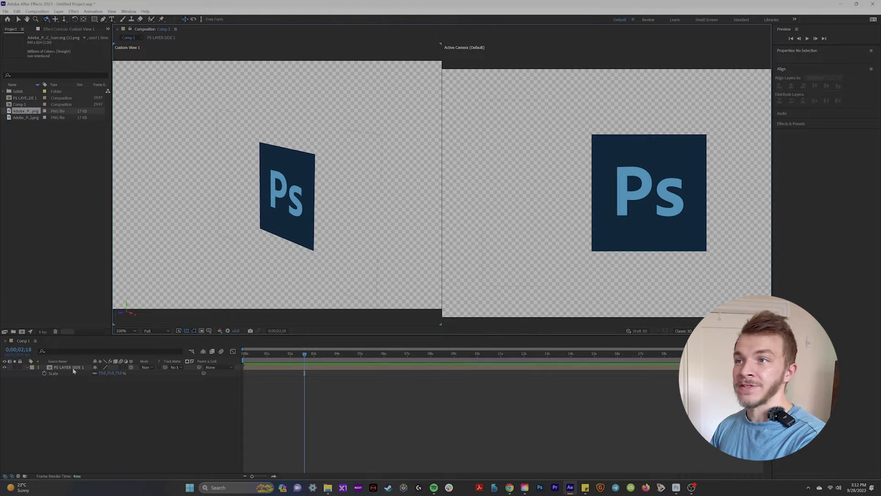
Step: Move the PS LAYER SIDE 1 anchor point horizontally onto the square's right edge, at about X 1302.7
click(68, 367)
drag(628, 244, 552, 245)
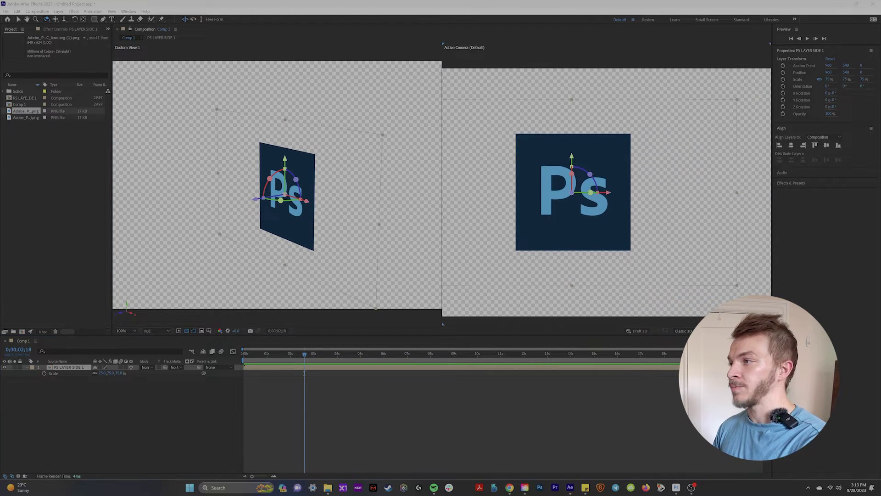
click(755, 331)
click(755, 321)
scroll(445, 199, up, 1)
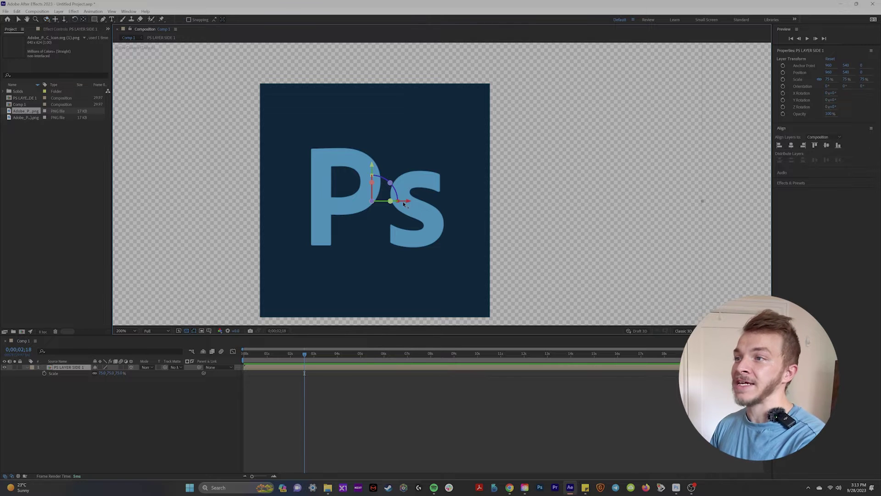
drag(404, 203, 519, 202)
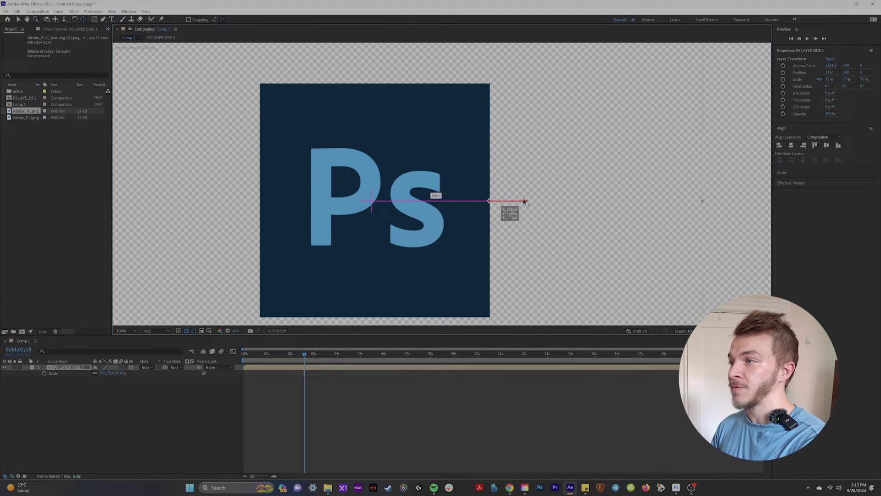
scroll(526, 202, up, 4)
drag(392, 209, 395, 211)
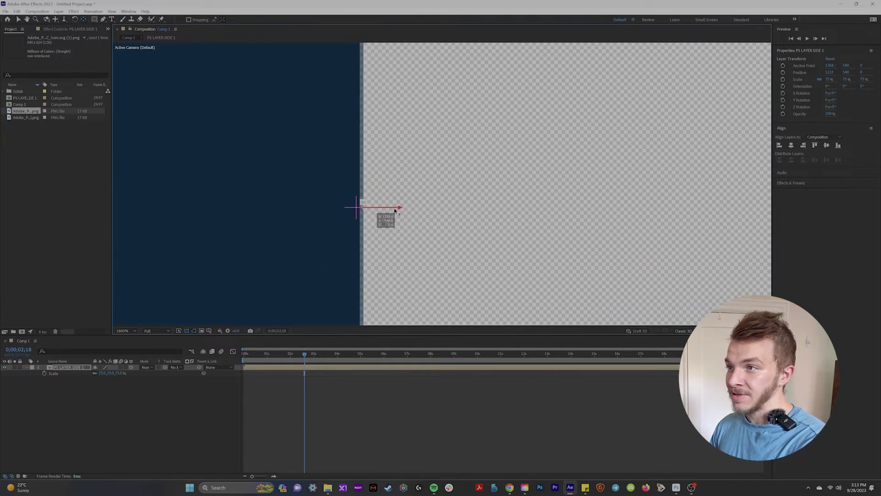
scroll(394, 212, down, 4)
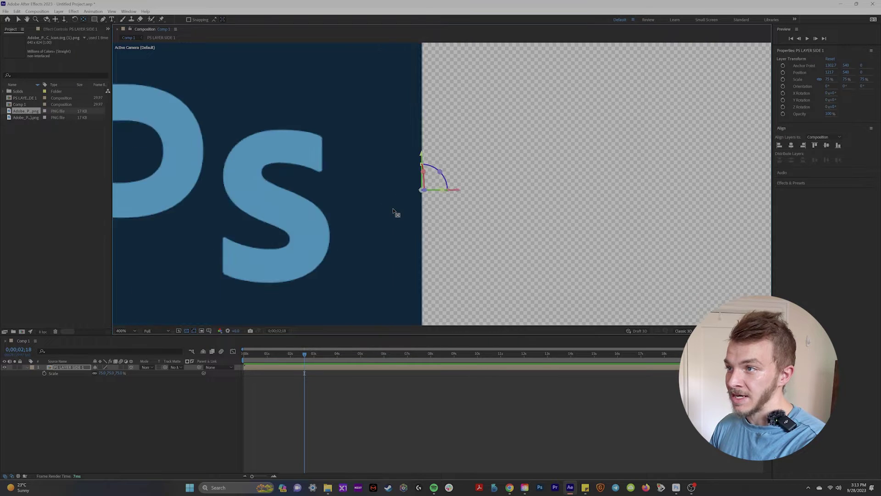
Step: Return to the two-view layout, duplicate PS LAYER SIDE 1 and set the copy's Y Rotation to 90°
click(753, 330)
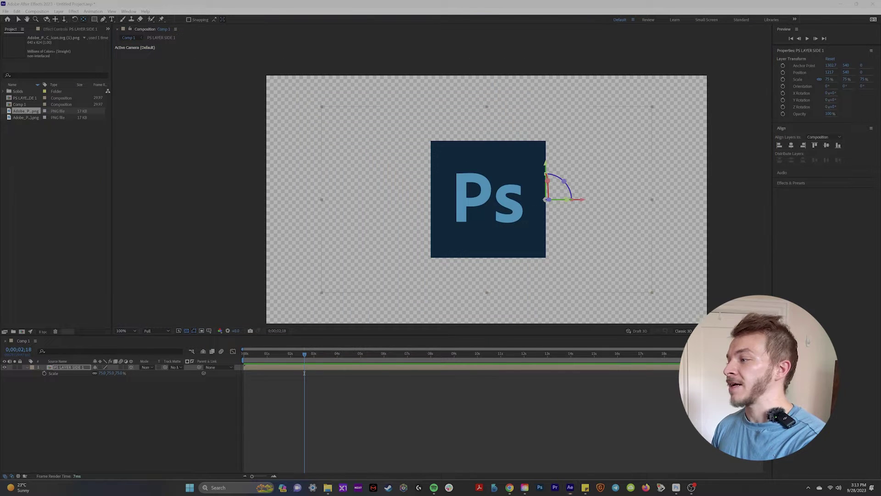
click(754, 345)
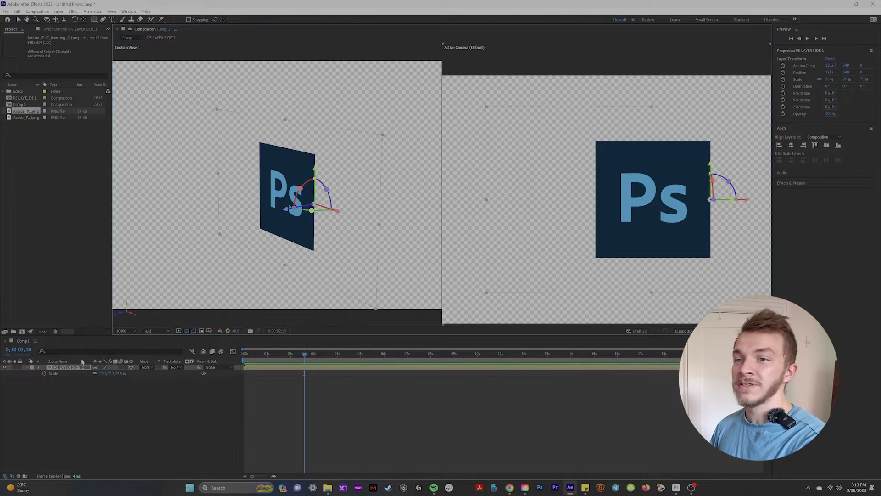
click(83, 367)
key(ctrl+d)
key(r)
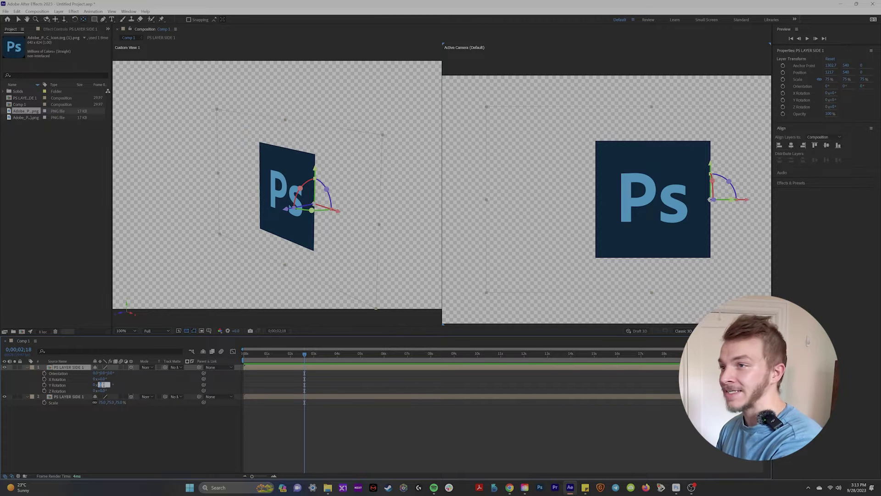
text(90)
key(Return)
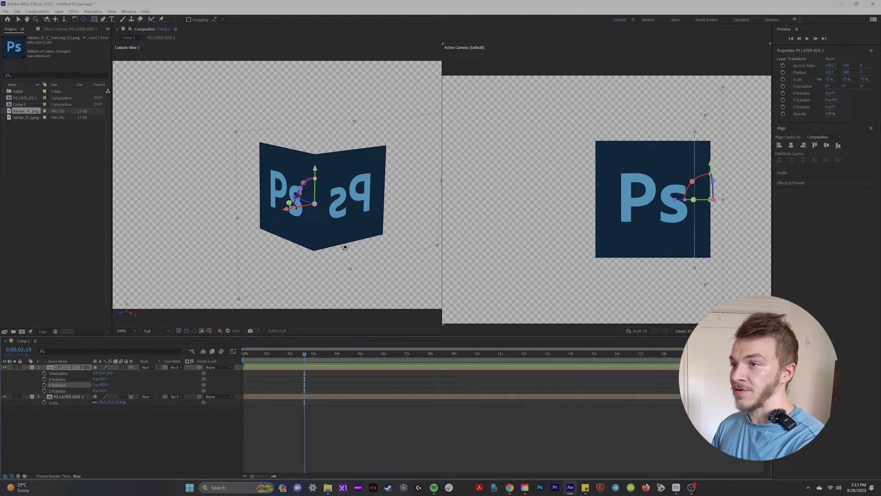
Step: Duplicate the rotated side and move the copy to the opposite edge of the front face as a third side
key(c)
drag(344, 248, 339, 295)
click(88, 418)
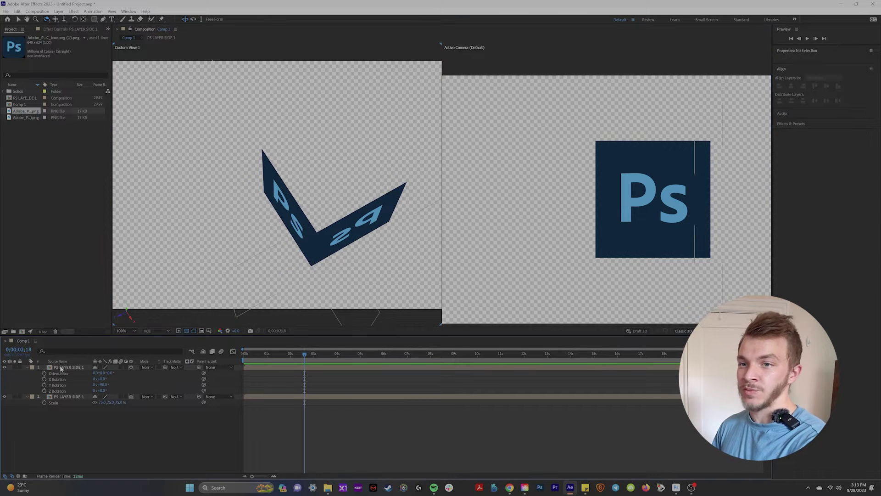
click(61, 368)
key(ctrl+d)
drag(298, 230, 238, 151)
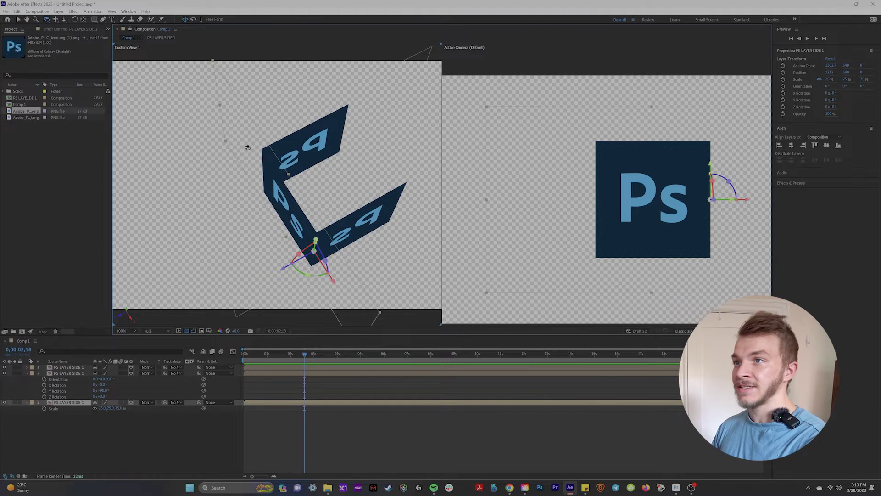
drag(248, 147, 283, 78)
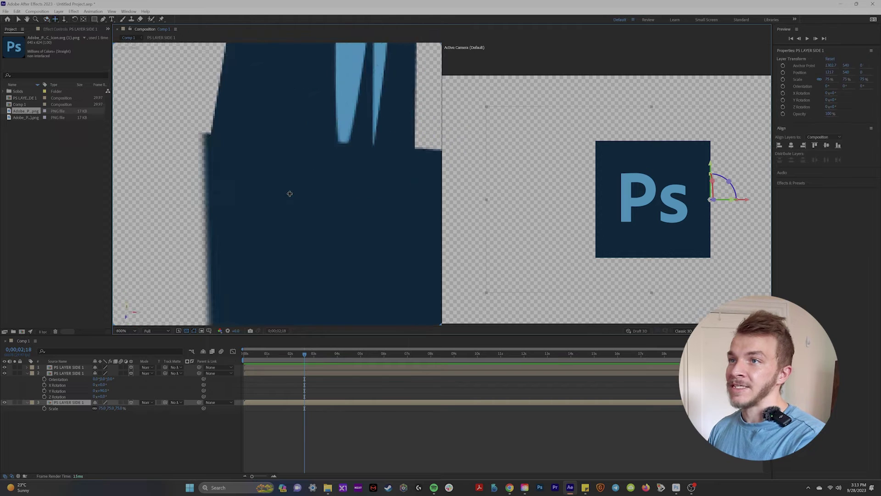
Step: Nudge the third side horizontally until its edge meets the front face's corner exactly, and return to the single Custom View 1
scroll(289, 195, down, 1)
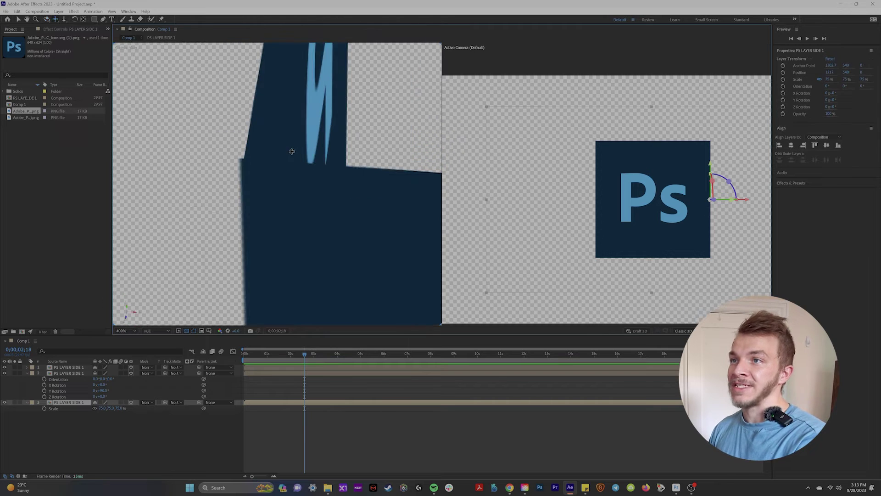
click(68, 367)
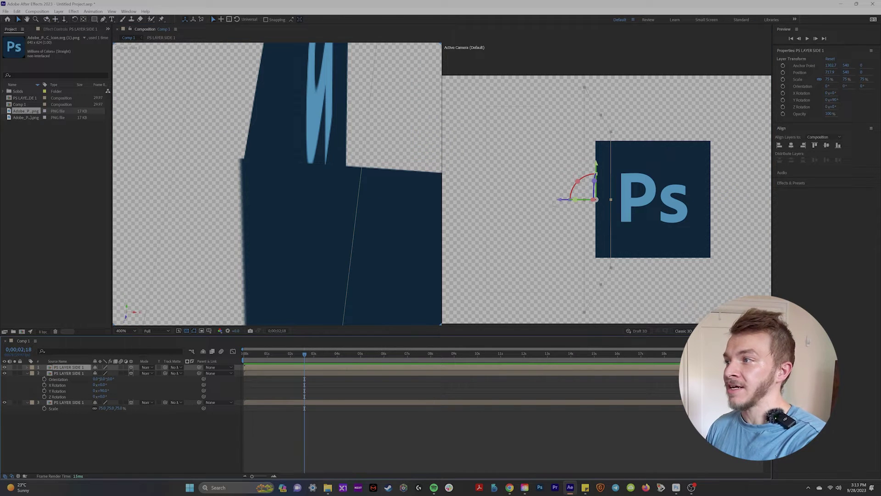
scroll(305, 236, down, 8)
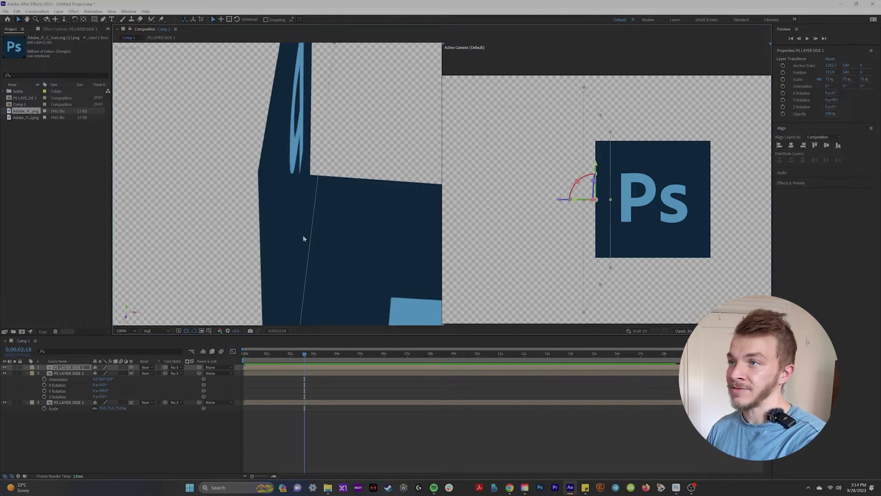
key(v)
click(99, 423)
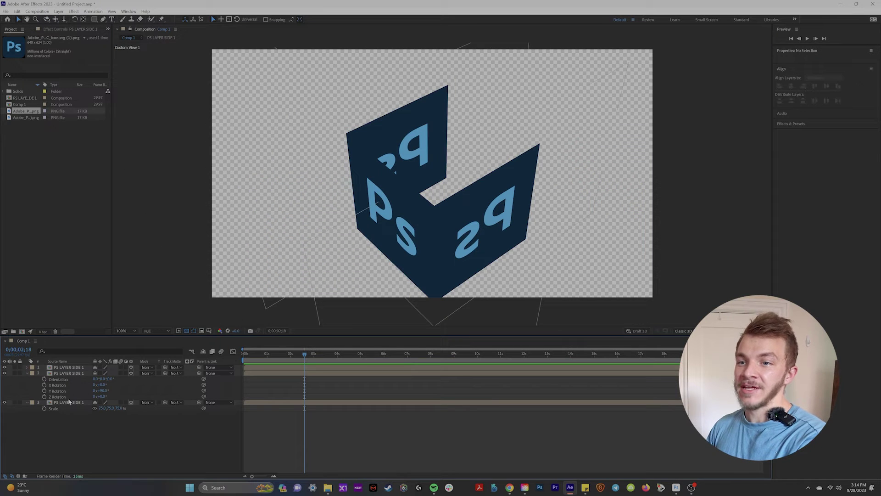
Step: Duplicate the front face and move the copy back along the Z axis to close the rear of the cube
click(69, 402)
key(ctrl+d)
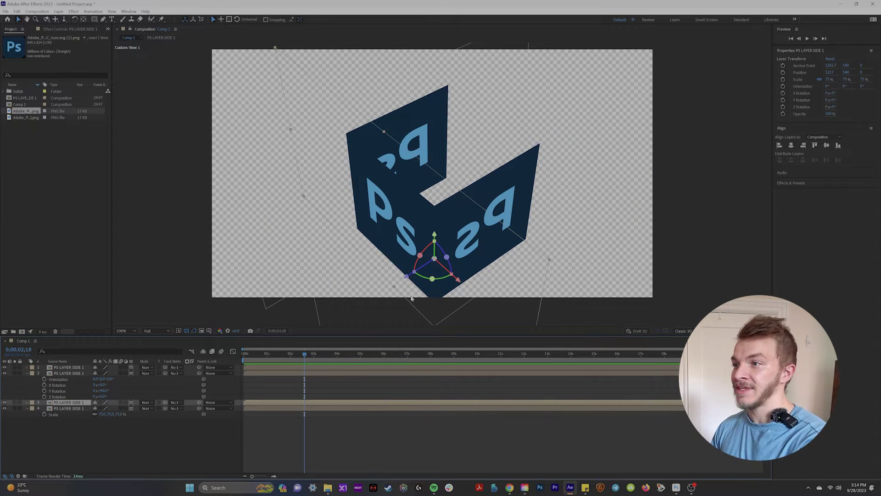
drag(409, 276, 503, 213)
scroll(358, 198, down, 1)
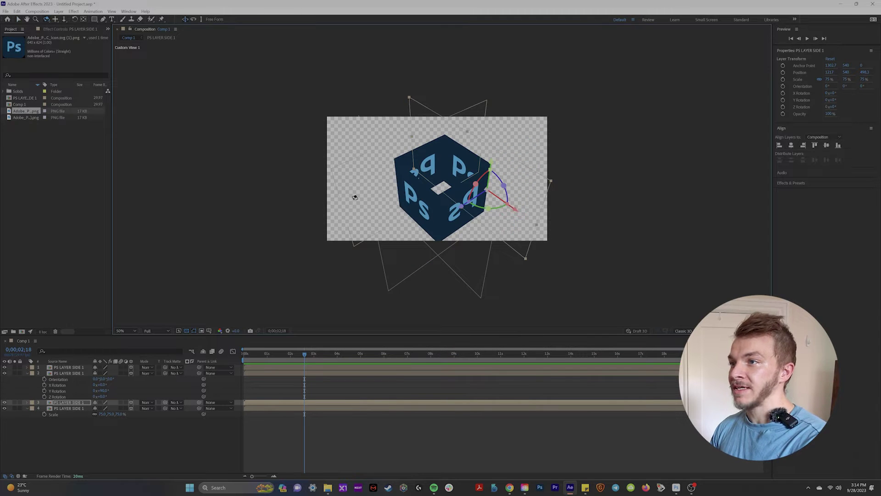
drag(355, 197, 376, 179)
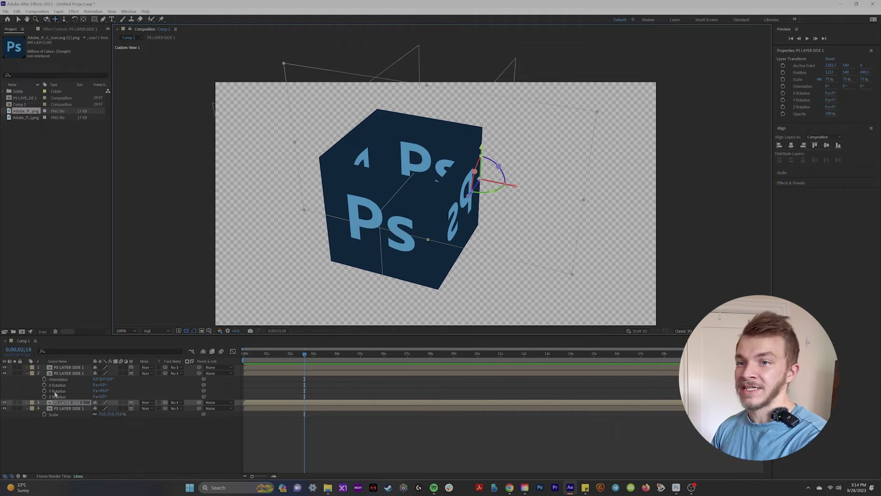
Step: Solo the front PS LAYER SIDE 1 layer and move its anchor point up onto the square's top edge
click(67, 367)
click(67, 407)
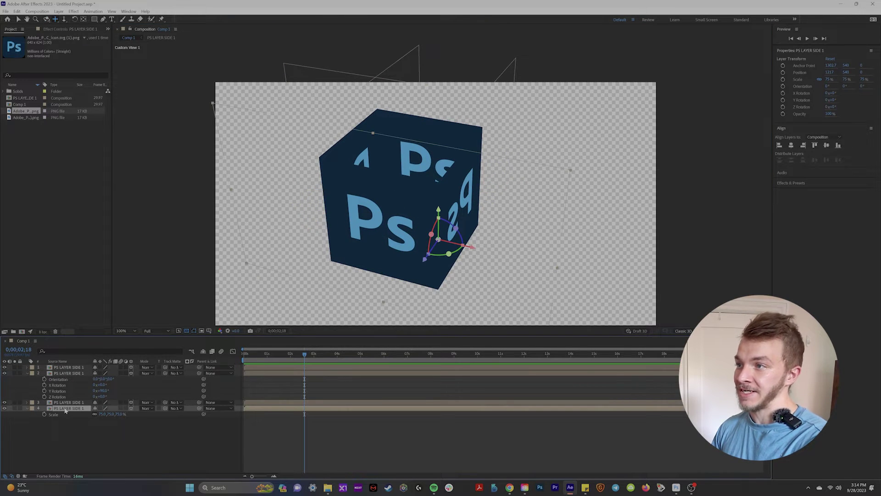
click(14, 408)
drag(467, 250, 392, 236)
drag(378, 193, 386, 153)
scroll(383, 156, up, 4)
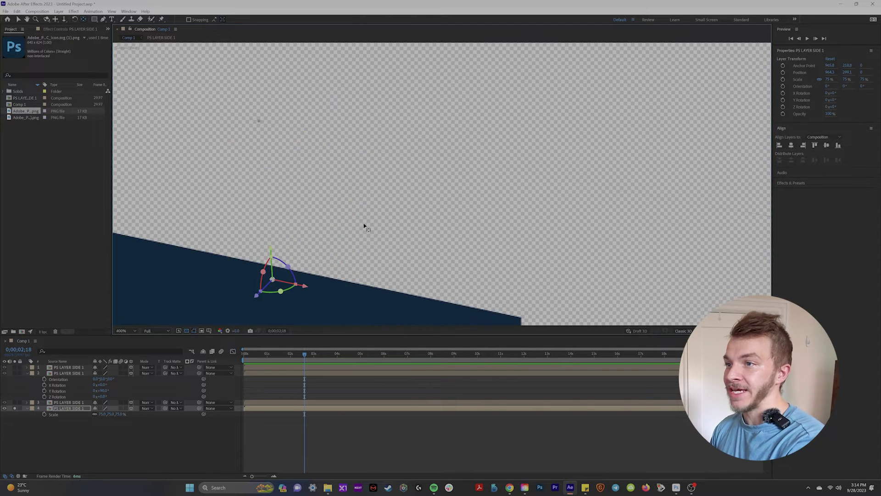
scroll(390, 186, down, 4)
Step: Duplicate the soloed front face and set the copy's X Rotation to 90° to form the cube's top
key(ctrl+d)
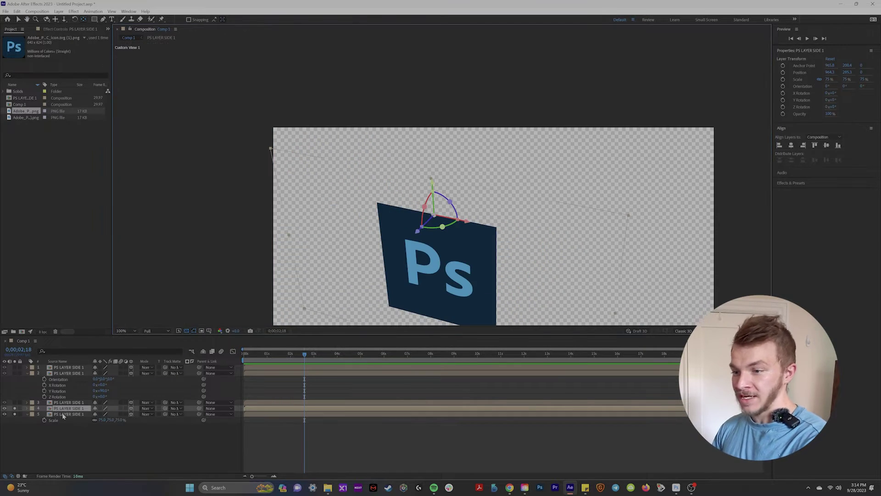
key(r)
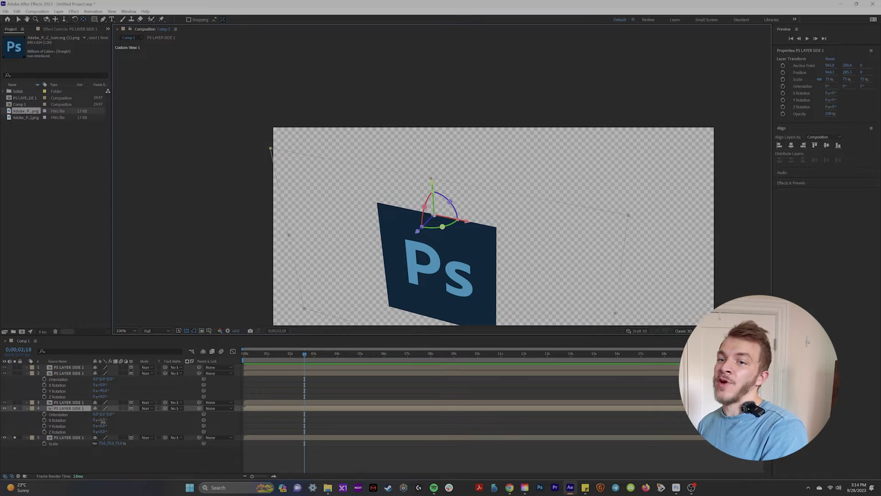
drag(103, 421, 104, 422)
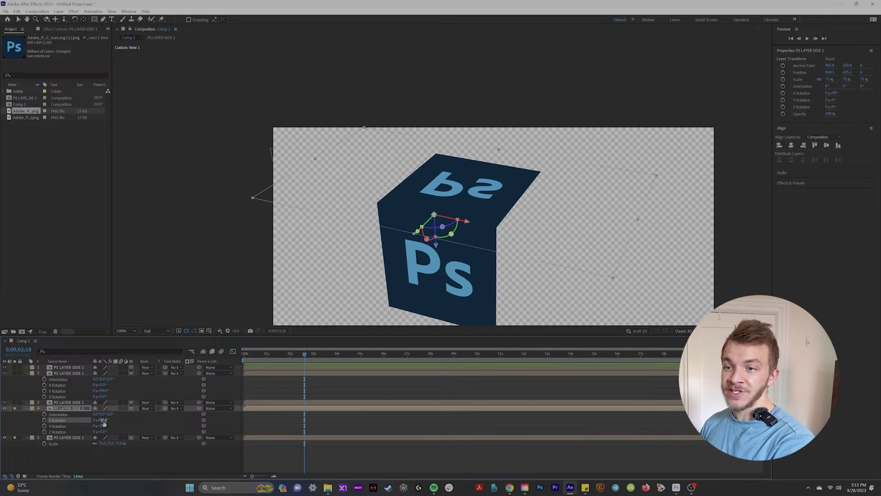
click(338, 399)
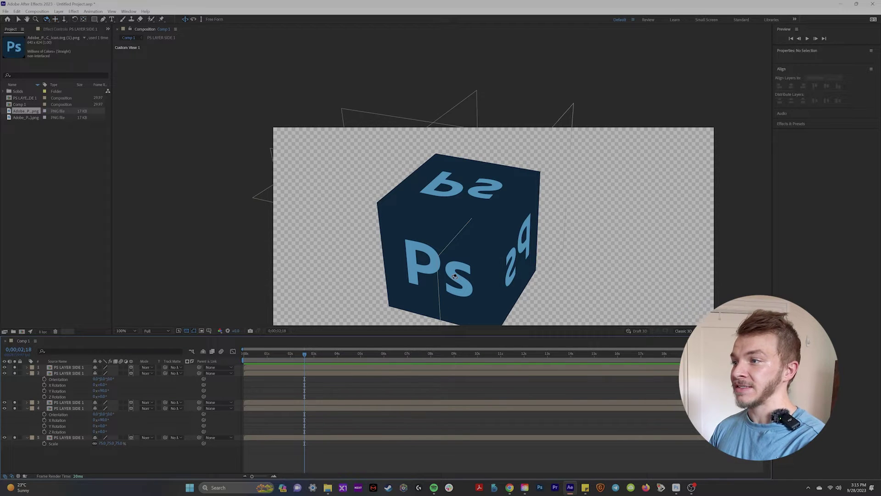
Step: Duplicate the cube's top face and move the copy straight down to close the bottom of the cube
scroll(467, 216, down, 1)
drag(455, 276, 522, 189)
click(57, 367)
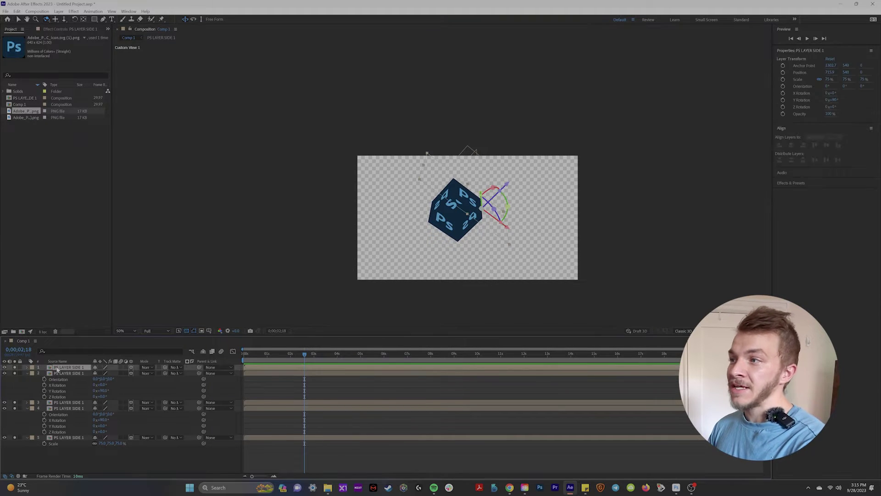
click(58, 373)
click(73, 409)
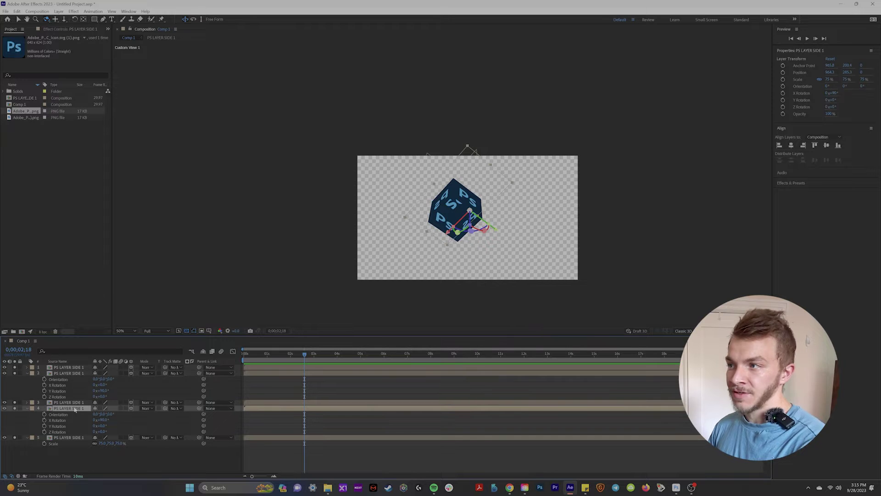
key(ctrl+d)
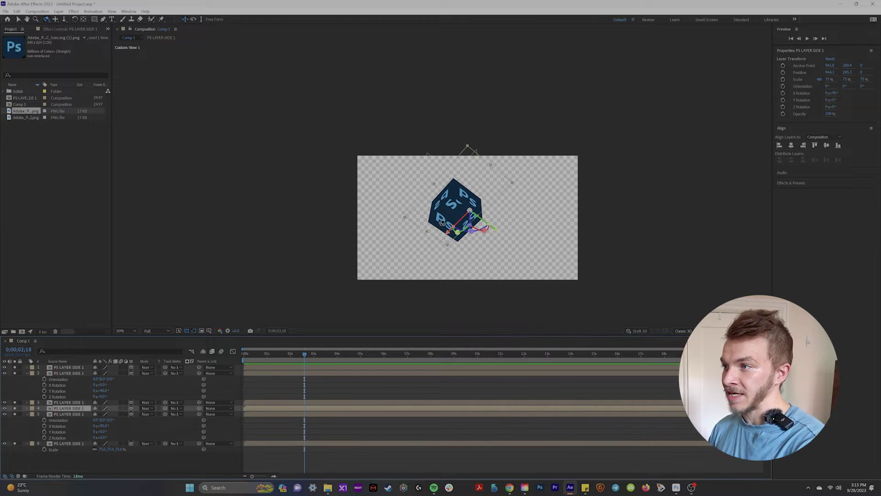
key(v)
key(slash)
drag(500, 250, 502, 283)
key(comma)
key(c)
drag(496, 191, 452, 200)
Step: Pre-compose all six face layers as PS BOX and make it a 3D layer with collapsed transformations
click(73, 367)
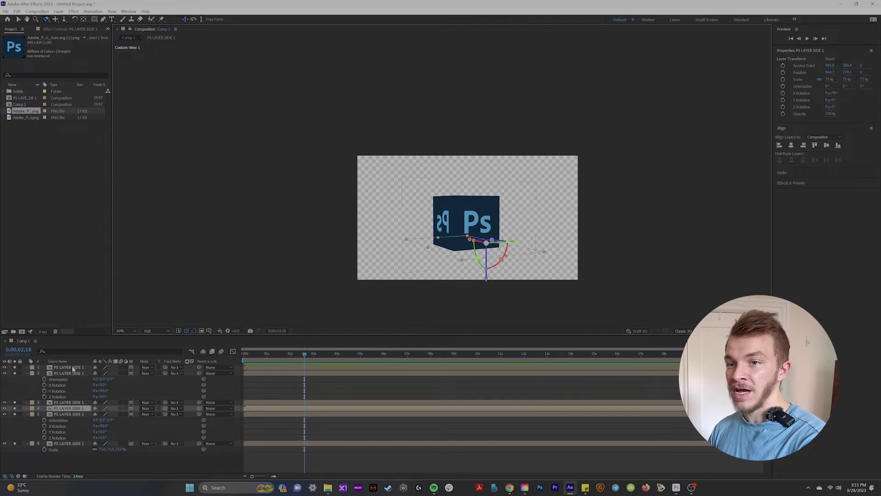
key(ctrl+a)
right_click(72, 368)
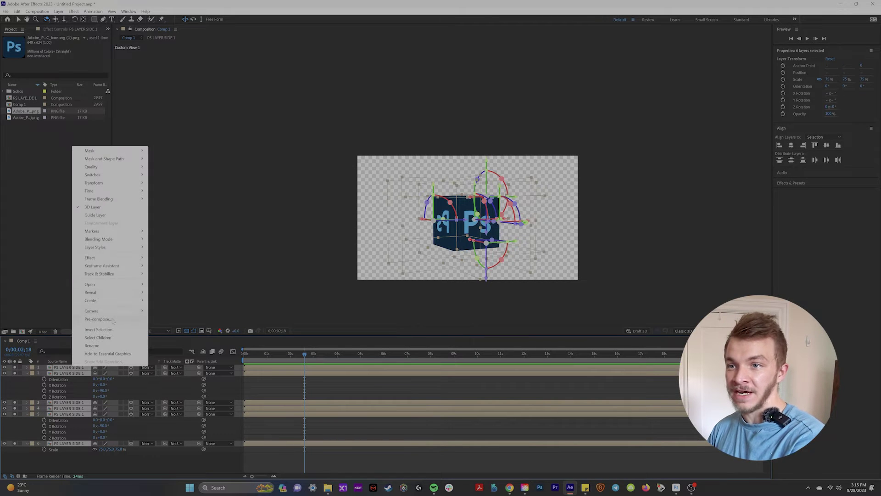
click(97, 318)
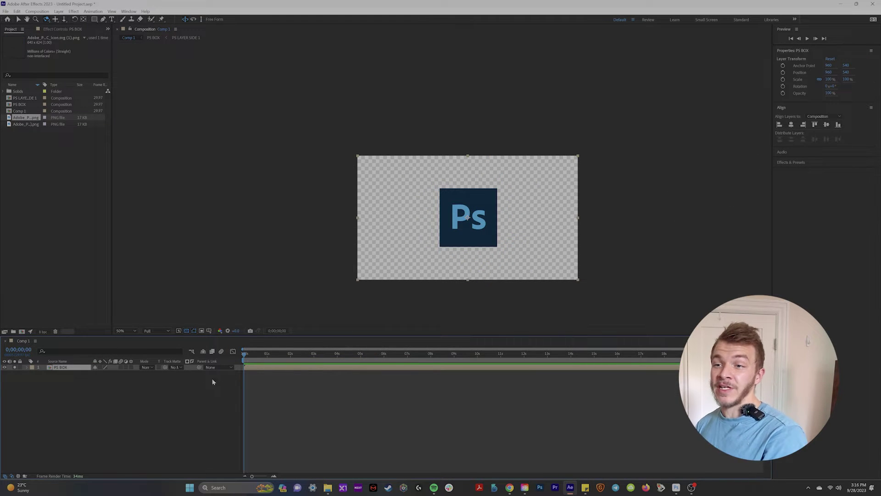
click(131, 367)
click(100, 367)
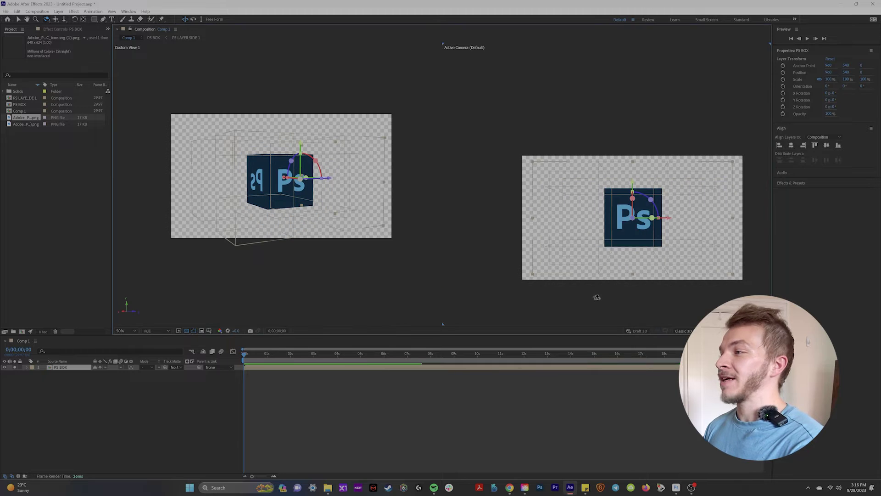
Step: Move the PS BOX anchor point to the cube's centre in the Top view, at Z 270, and turn off the transparency grid
scroll(624, 220, up, 3)
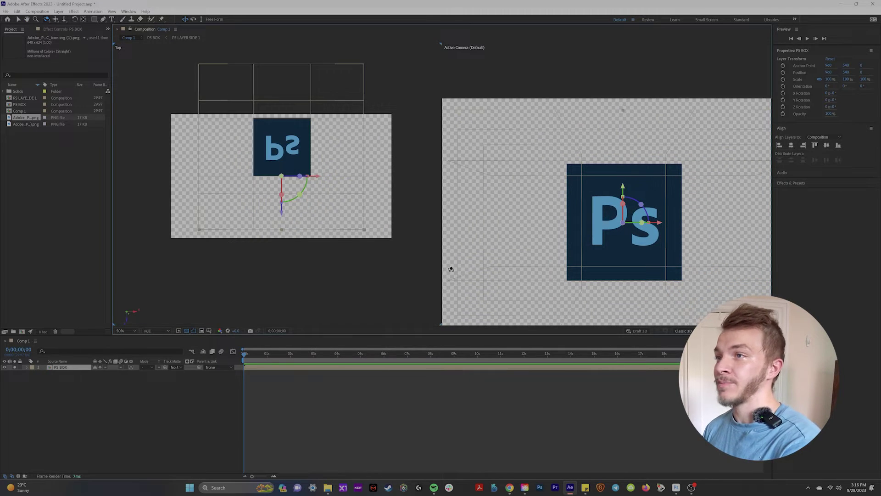
scroll(282, 213, up, 1)
drag(284, 274, 282, 215)
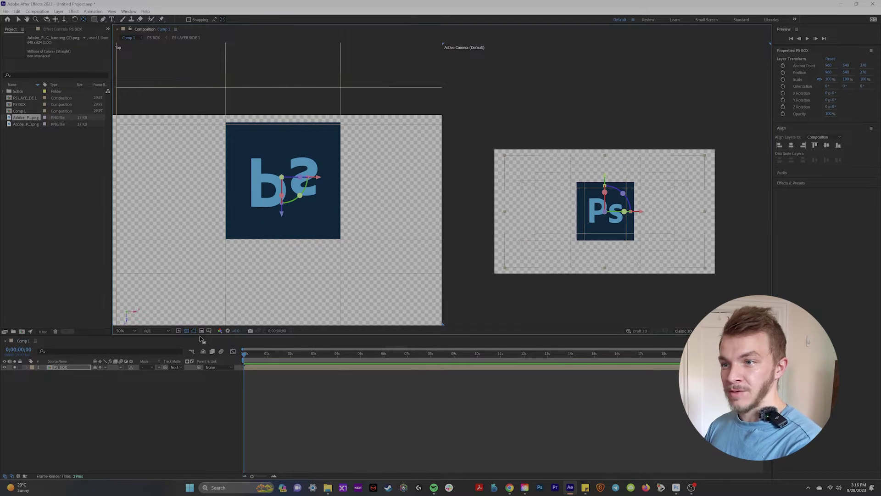
click(187, 330)
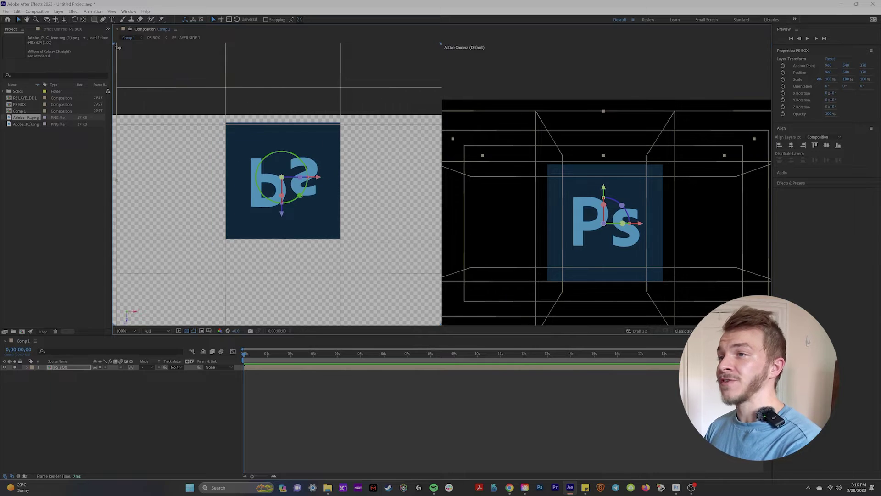
Step: Rotate PS BOX around its vertical axis and show it in a single, larger Custom View 1
drag(300, 196, 259, 192)
drag(533, 205, 530, 213)
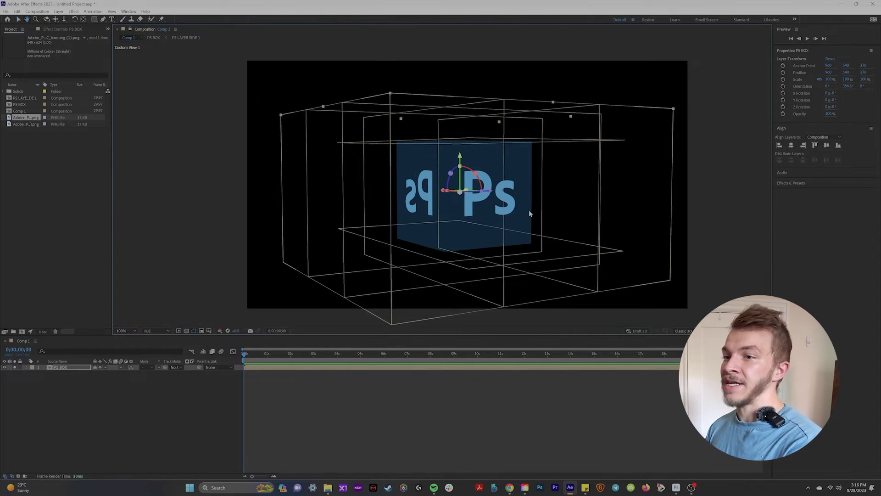
drag(437, 336, 437, 362)
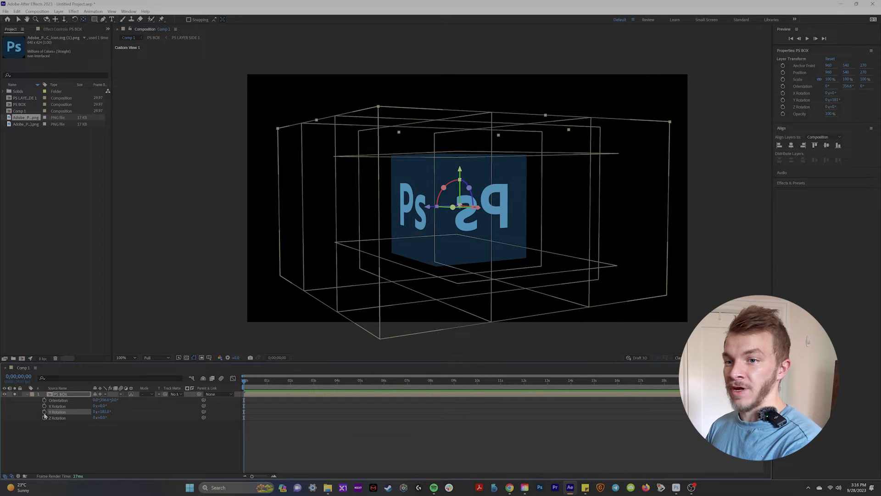
Step: Keyframe the PS BOX Y Rotation from the start through several full turns at 0;00;11;19, and preview the spin
click(44, 412)
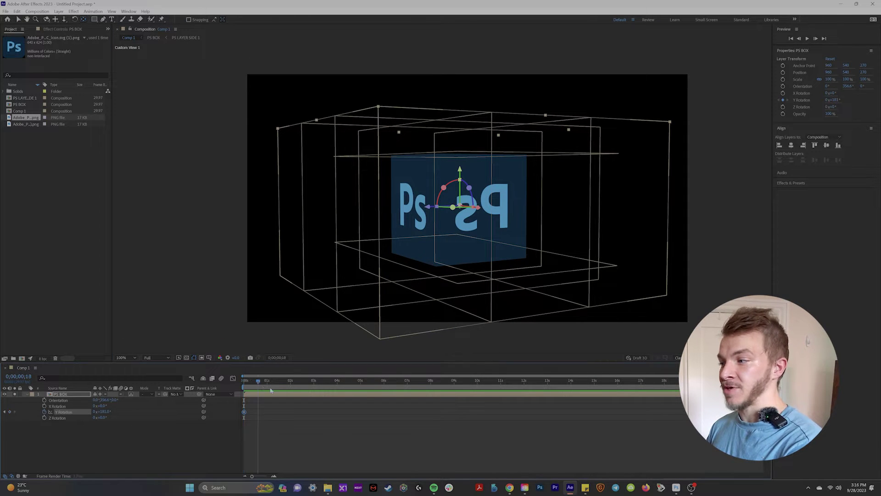
drag(129, 412, 643, 412)
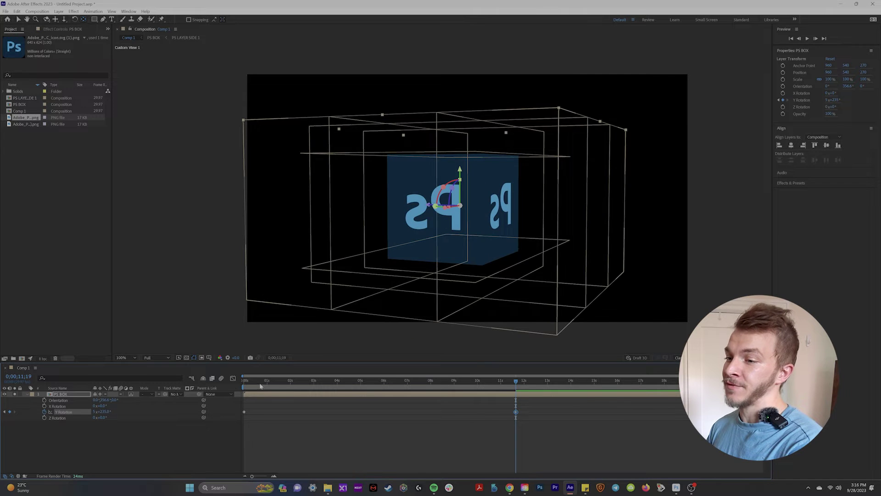
drag(260, 384, 254, 386)
key(space)
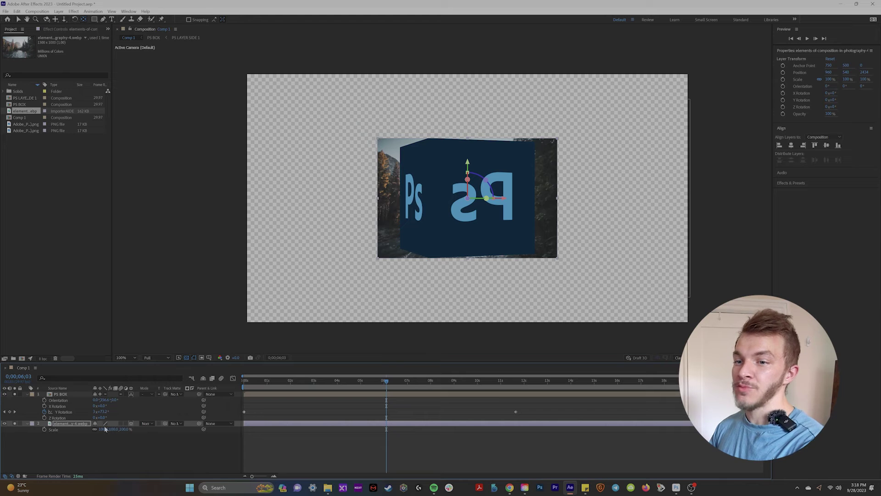
Step: Scale the forest photo to 260% to fill the frame, and shrink PS BOX to about 56% and lower it towards the river
drag(105, 429, 165, 433)
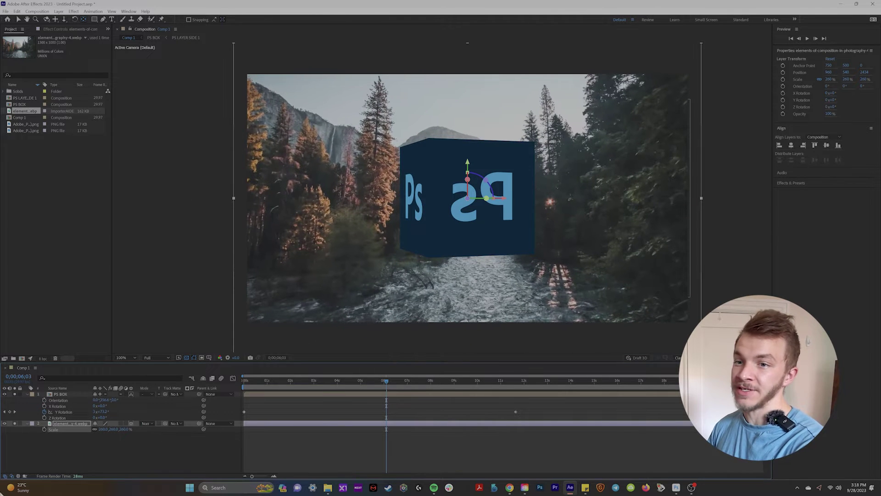
click(64, 395)
key(s)
drag(108, 400, 94, 400)
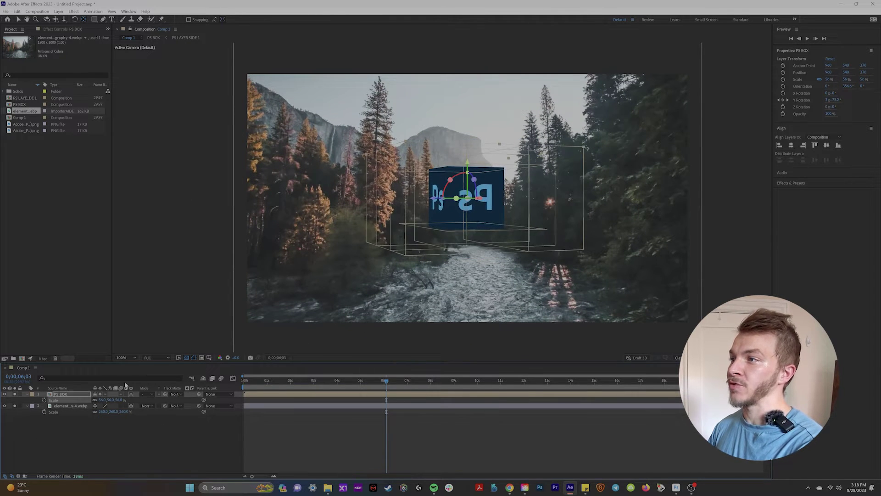
drag(467, 162, 471, 185)
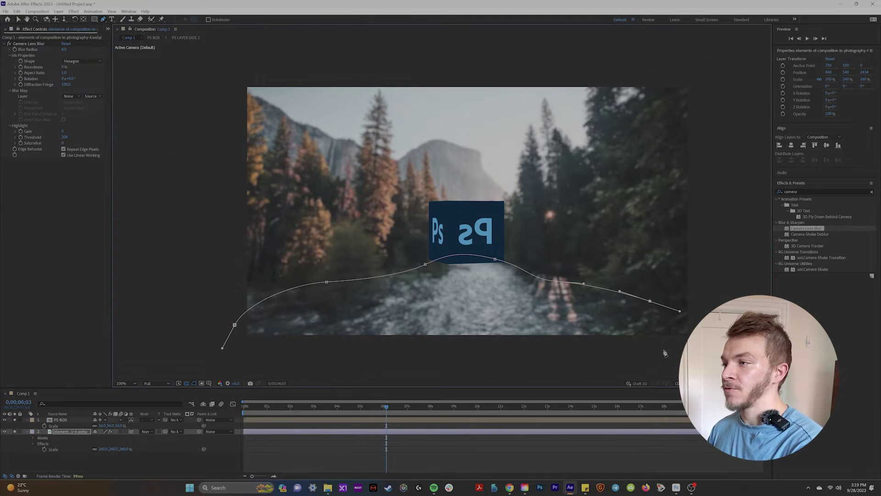
Step: Close the mask around the river foreground on the photo and add Mask 1 as the Camera Lens Blur's mask reference
drag(224, 352, 208, 332)
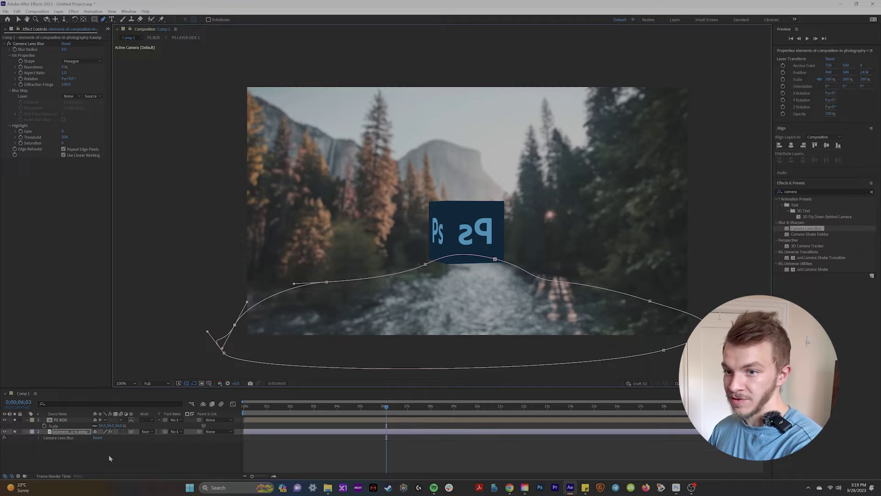
click(39, 438)
scroll(60, 447, down, 1)
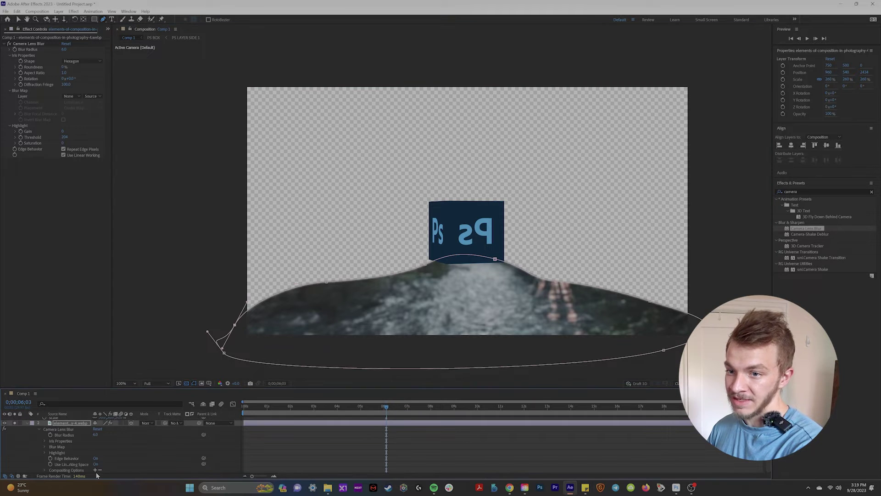
click(95, 470)
click(118, 472)
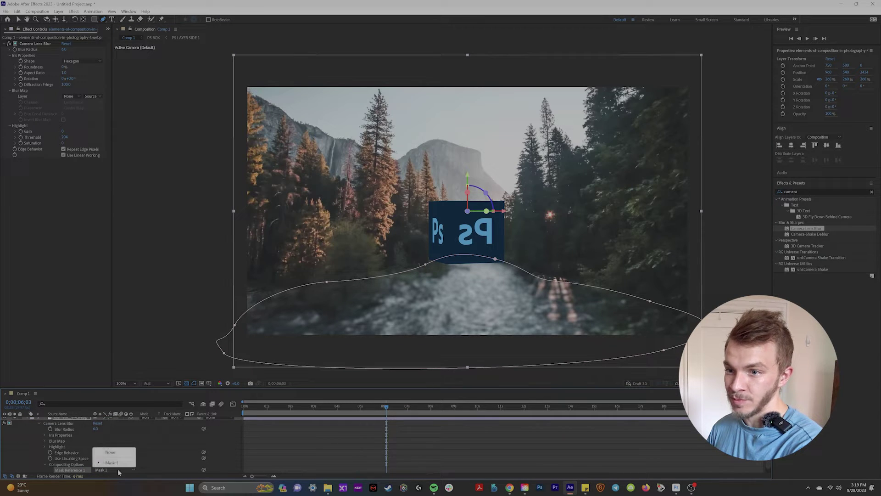
click(118, 466)
key(e)
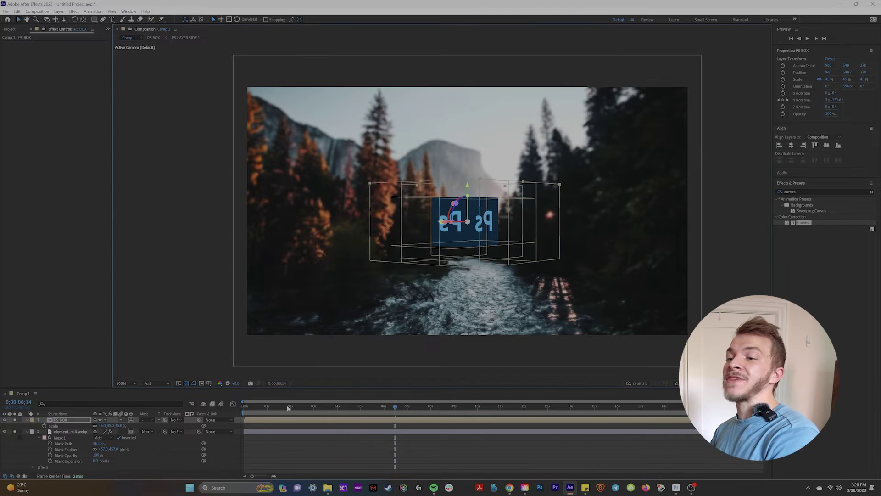
Step: Preview the spinning PS BOX over the blurred forest photo from 0;00;01;27
click(288, 406)
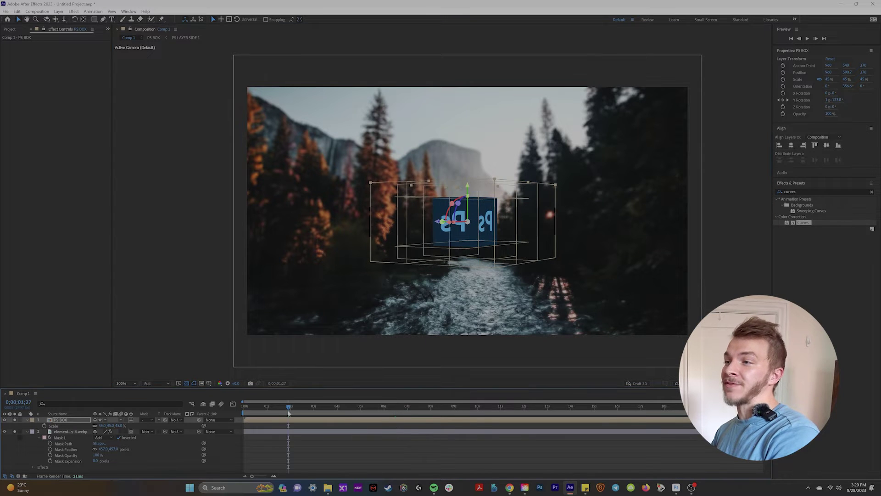
key(space)
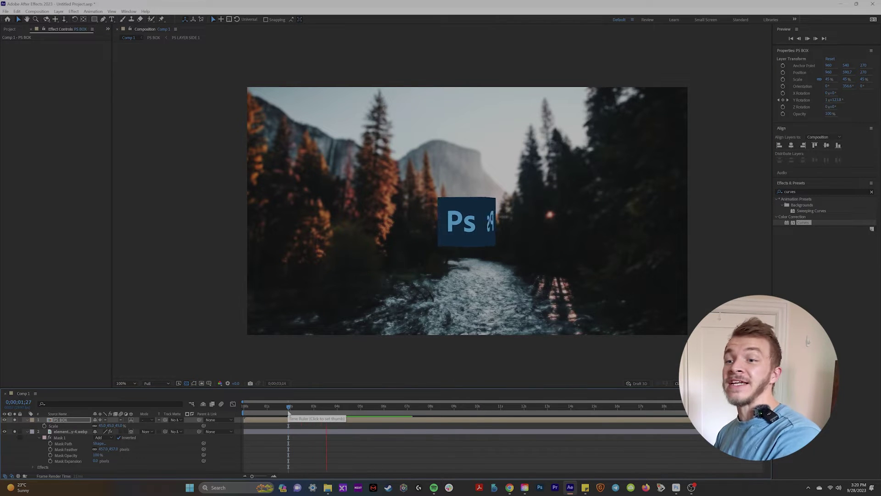
key(p)
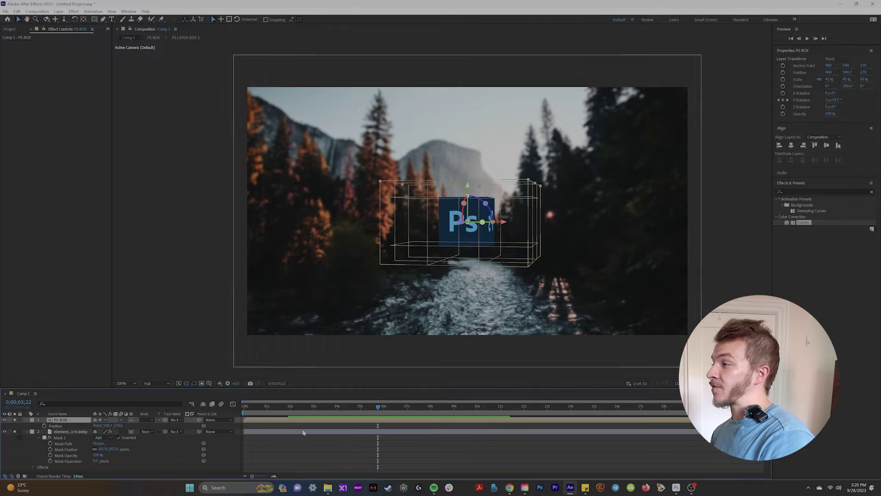
Step: Find the Glow effect, apply it to the PS BOX layer and slightly lower the layer's opacity
click(804, 191)
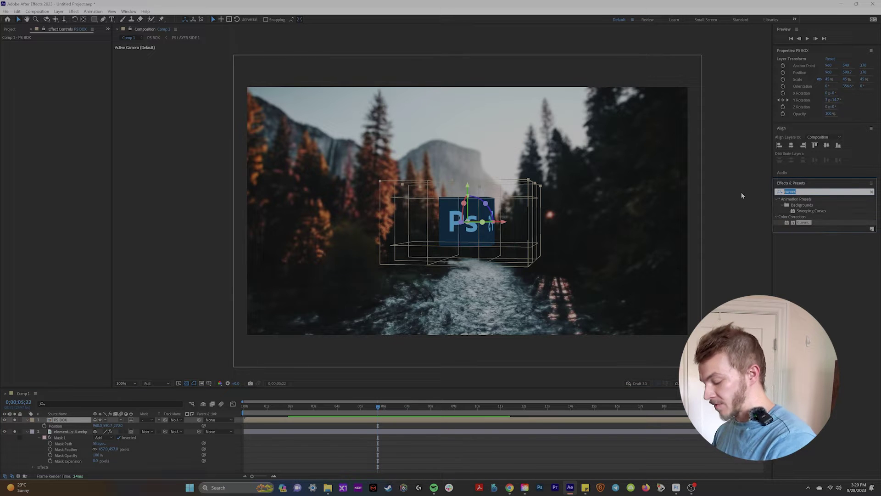
text(glow)
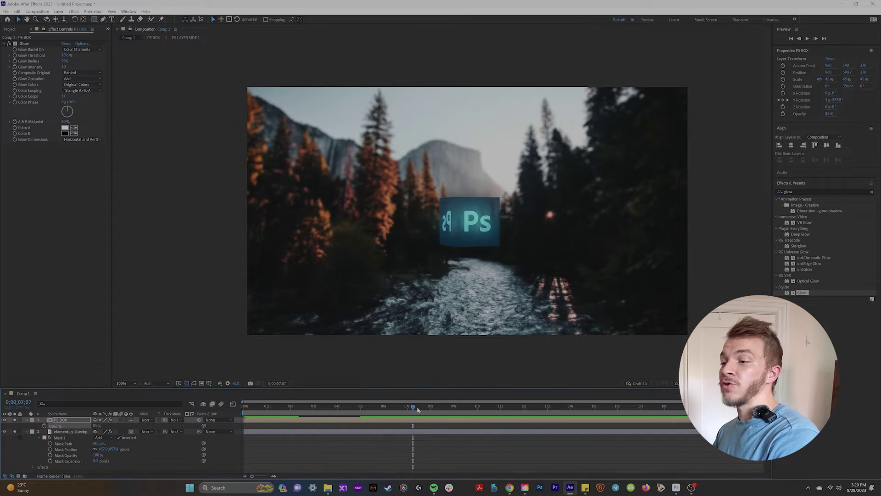
click(412, 410)
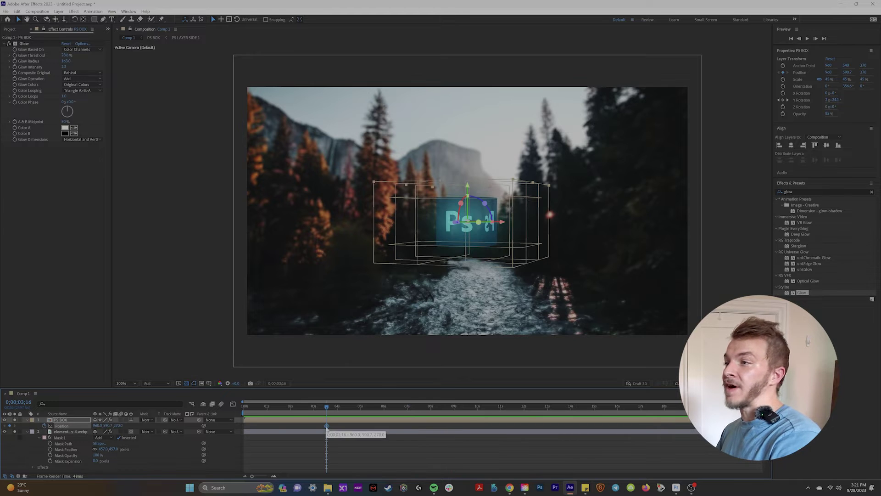
Step: Keyframe the PS BOX Position so the cube rises from below the frame at 0;00;03;16 to its place above the river
drag(326, 426, 364, 426)
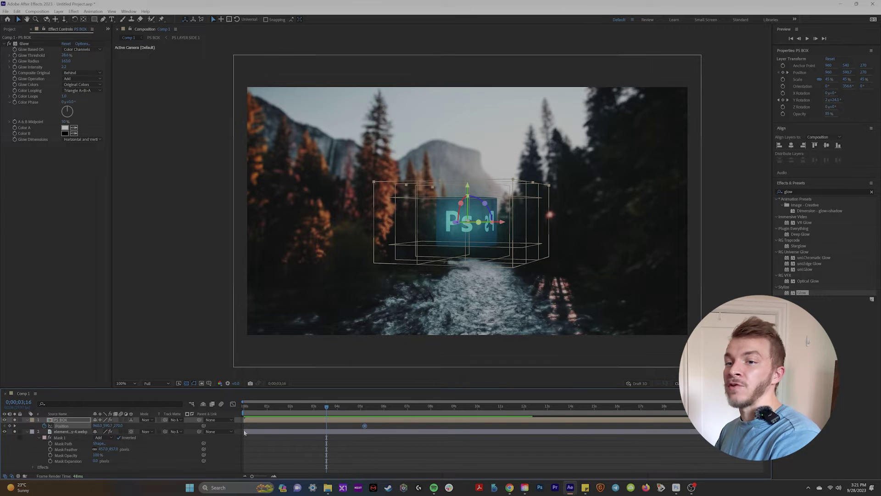
drag(116, 427, 369, 427)
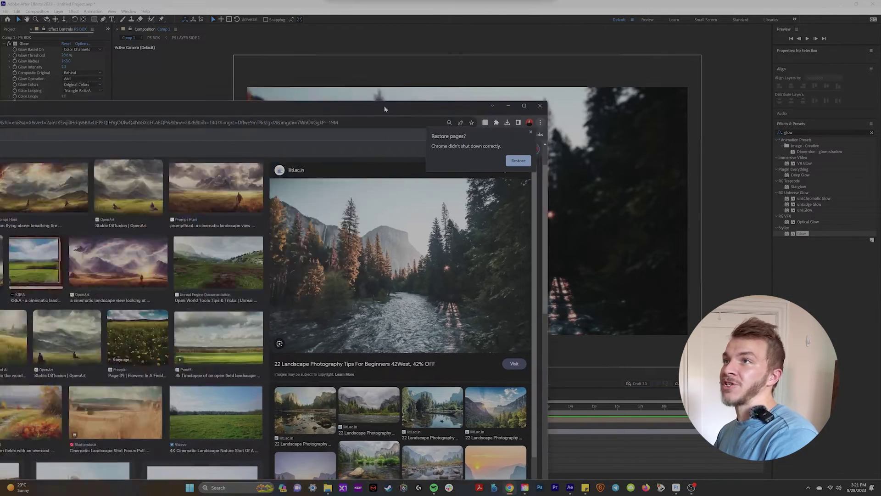
Step: Switch to Chrome, open Cinecom's super-easy-animations-expressions page and copy the full Bounce Expression code
double_click(384, 105)
click(200, 20)
text(cinecom.net/adobe-after-effects-tutorials/super-easy-animations-expressions/)
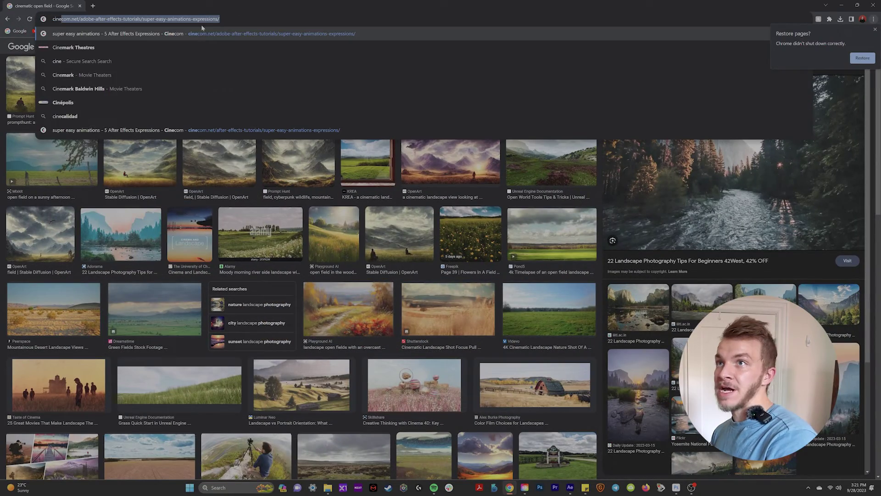
click(203, 35)
scroll(430, 230, down, 7)
scroll(429, 230, down, 4)
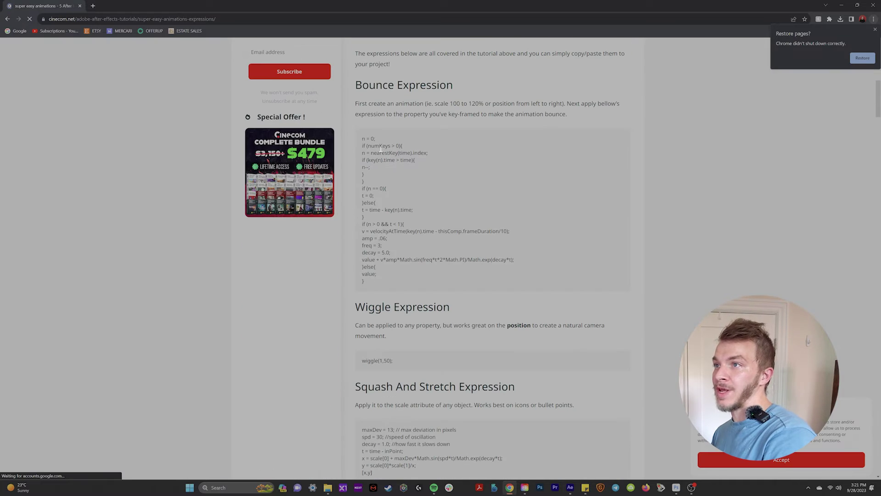
drag(361, 142, 442, 278)
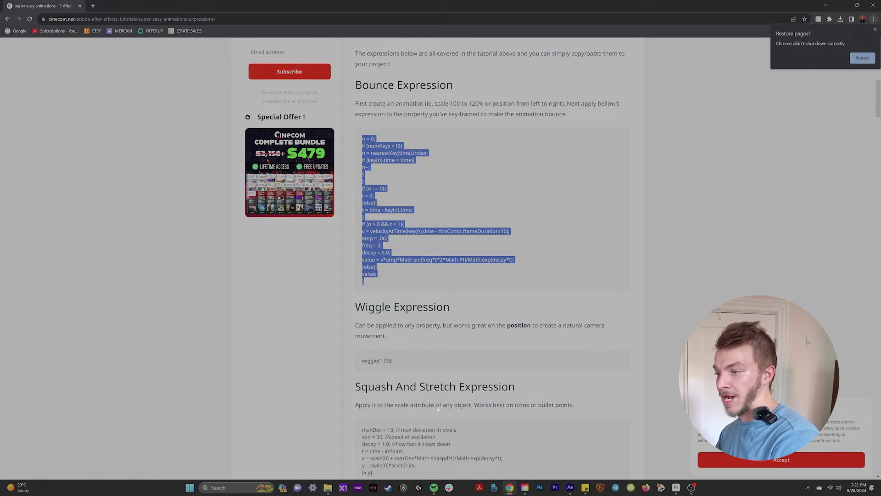
Step: Return to After Effects and add the copied bounce expression to the PS BOX Position
click(568, 492)
click(46, 427)
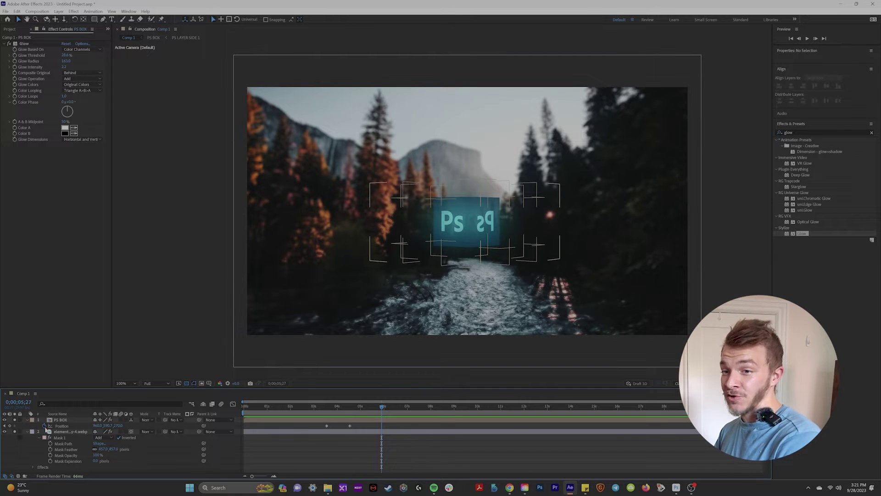
alt+click(44, 426)
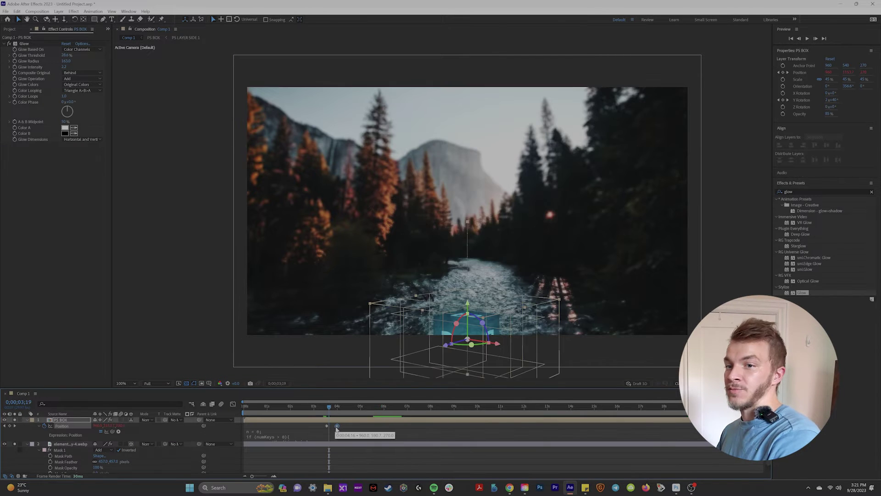
Step: Move the last PS BOX Position keyframe closer to the first, and preview the faster bounce with motion blur enabled
drag(336, 427, 334, 428)
click(325, 407)
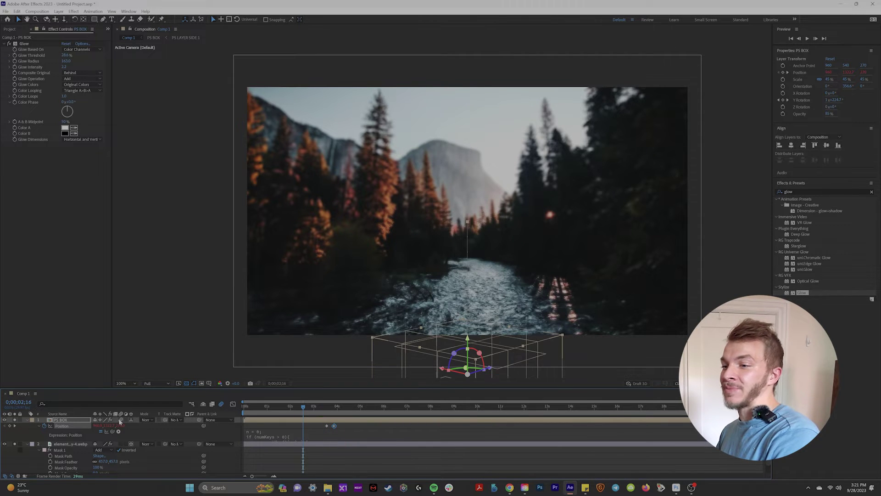
key(space)
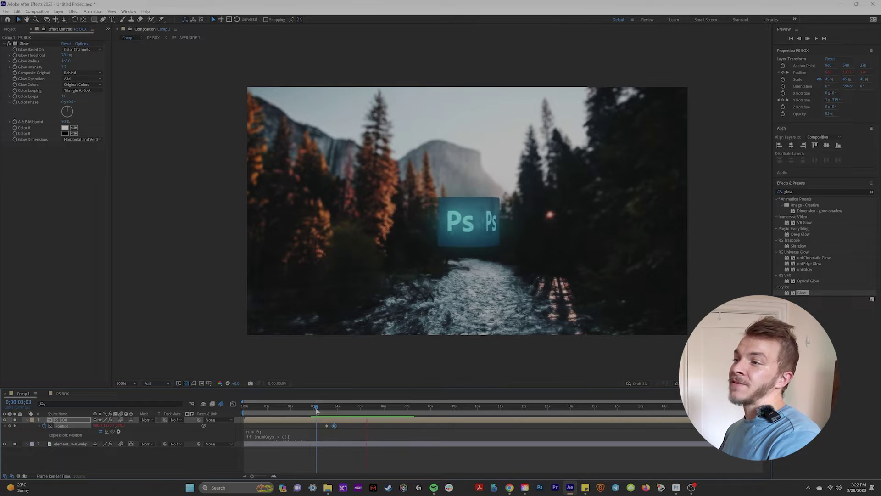
key(space)
Step: In the PS BOX composition, lower the opacity of all six PS LAYER SIDE layers to make the cube slightly see-through
double_click(372, 419)
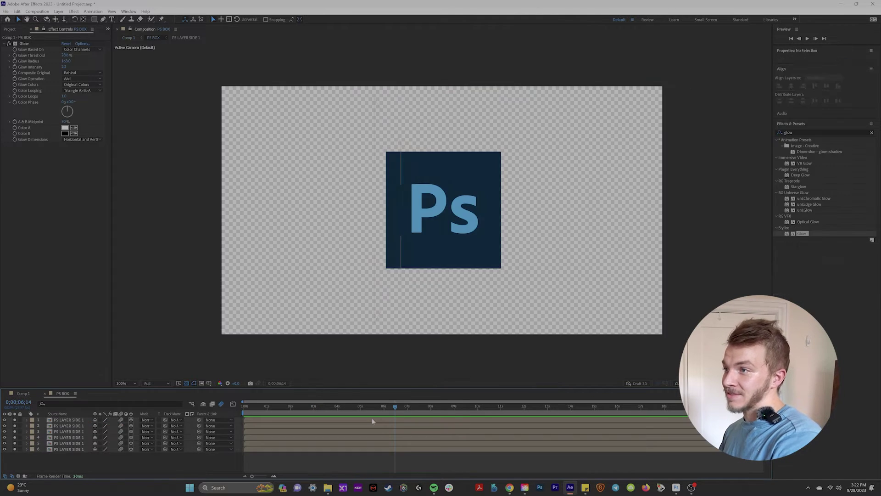
click(478, 206)
click(339, 406)
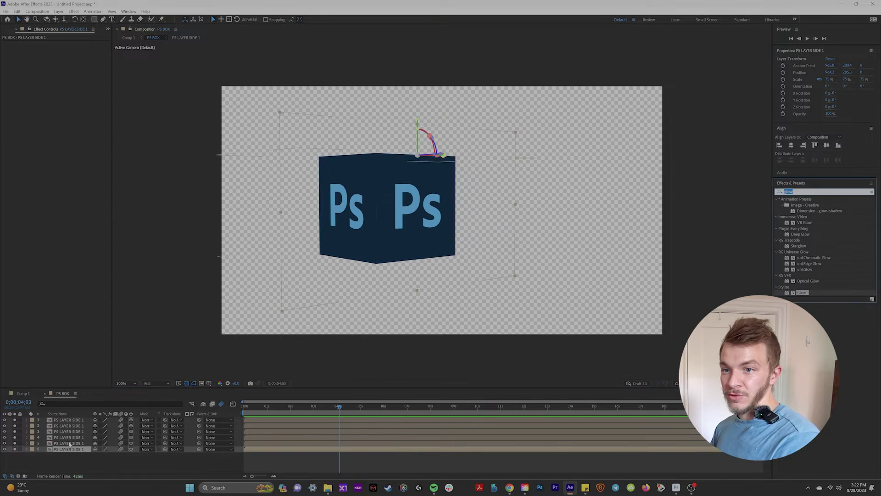
click(69, 419)
shift+click(70, 449)
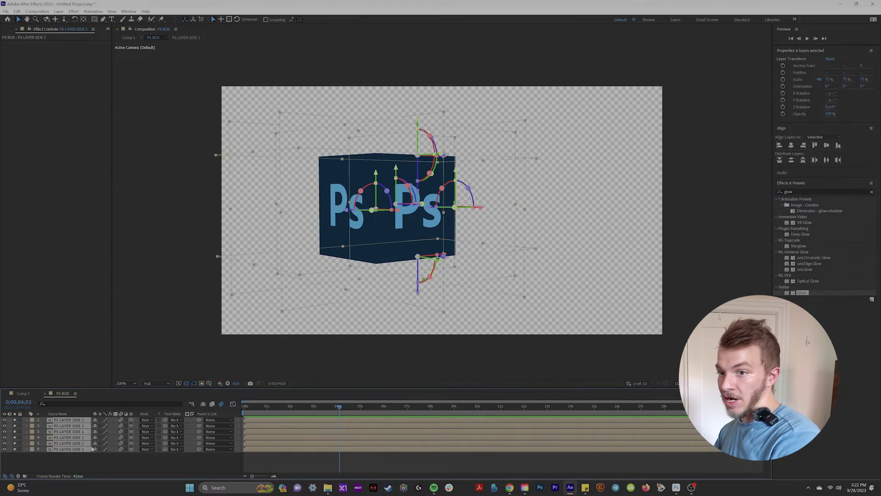
key(t)
drag(96, 425, 92, 424)
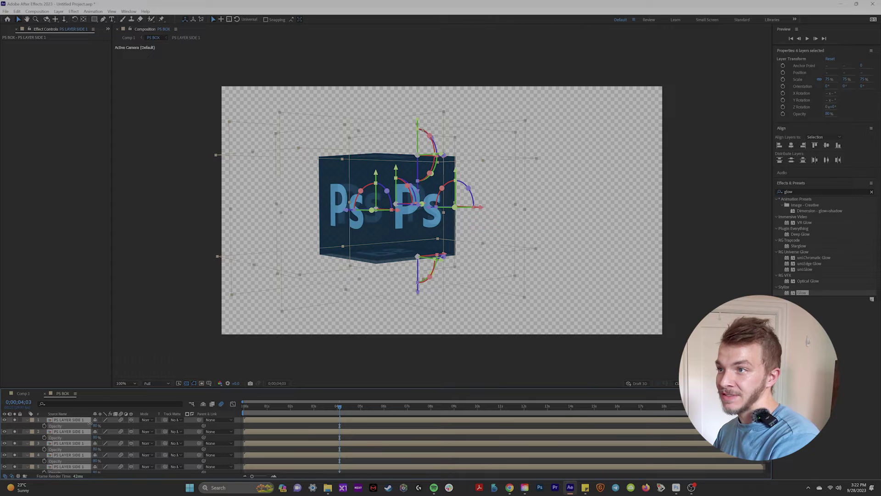
Step: Preview the translucent cube's bounce and spin in Comp 1 from 0;00;03;04
click(23, 394)
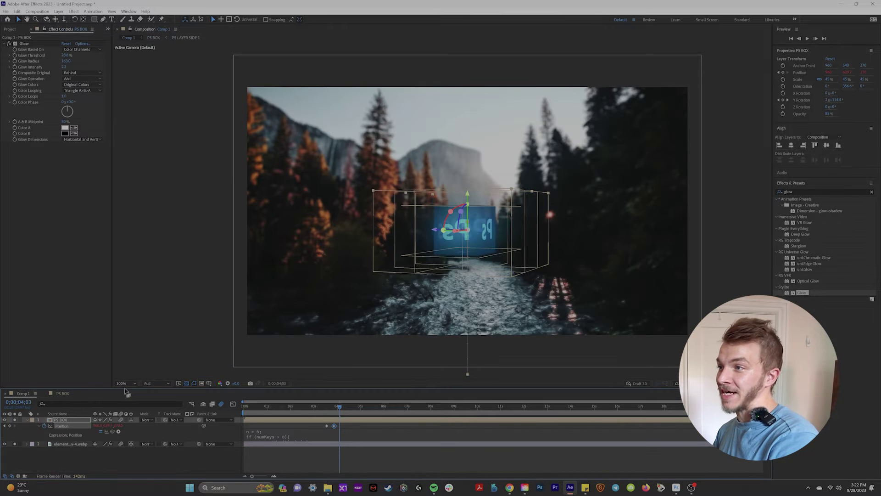
drag(342, 404, 317, 412)
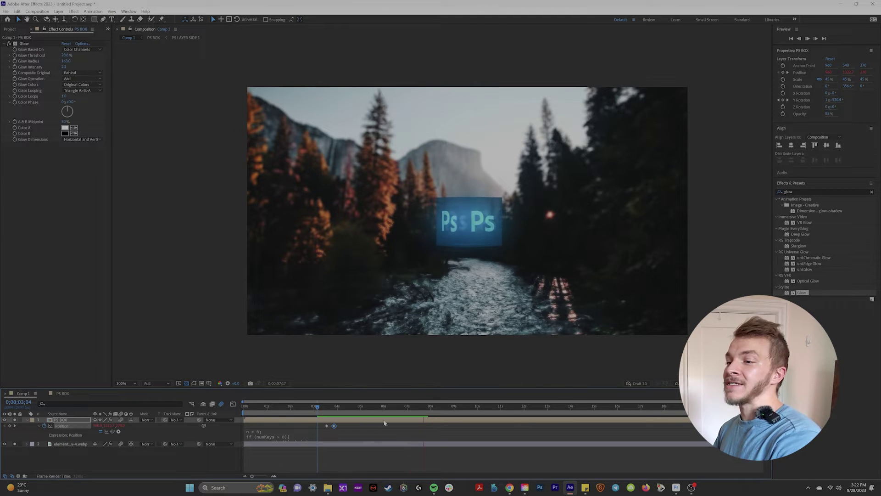
key(space)
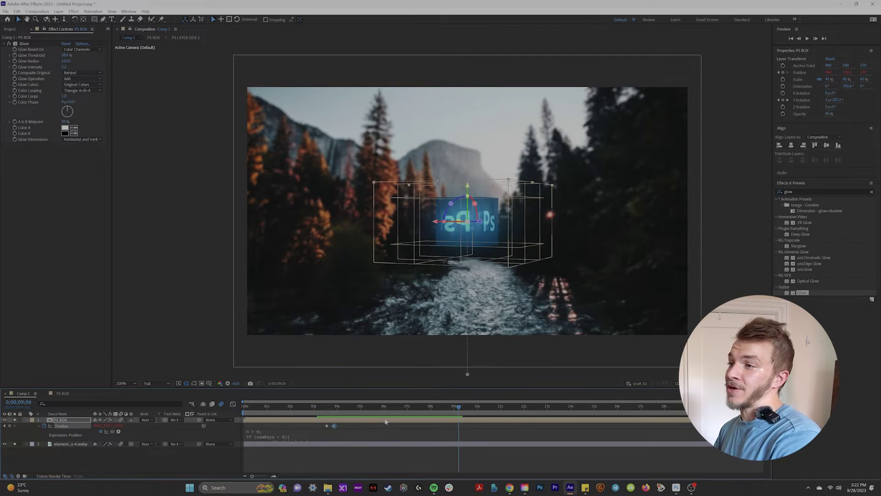
Step: Open the nested PS LAYER SIDE 1 composition and hide its Photoshop icon layer, leaving only the dark blue solid
double_click(386, 421)
scroll(428, 299, up, 1)
double_click(78, 419)
click(454, 189)
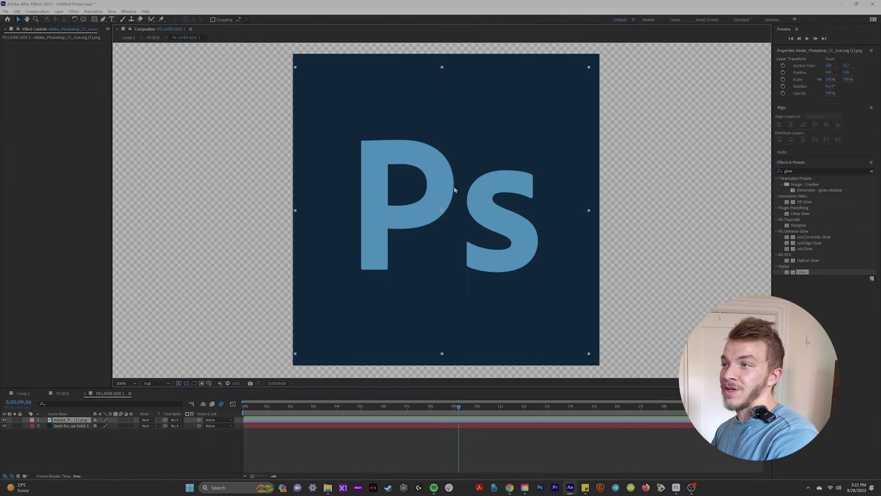
click(2, 422)
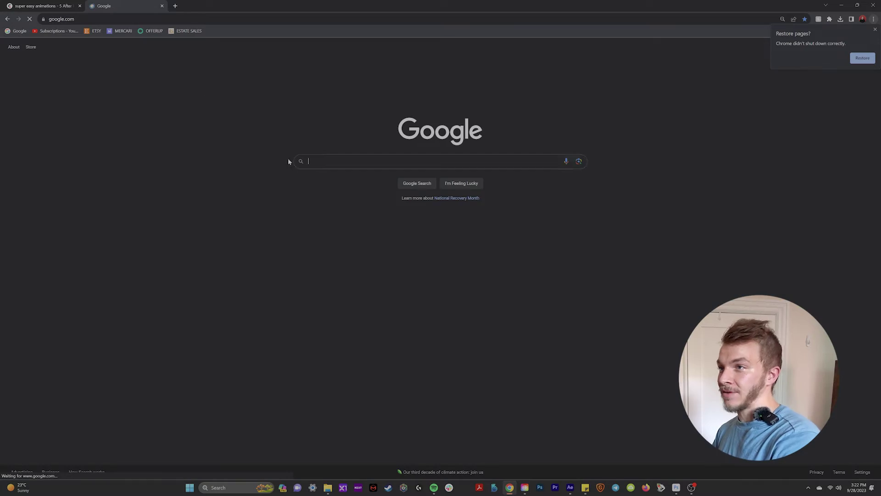
Step: Search Google for "coin png" and save the gold dollar coin image as gold-coin-money-symbol-icon-png.webp
text(coin pn)
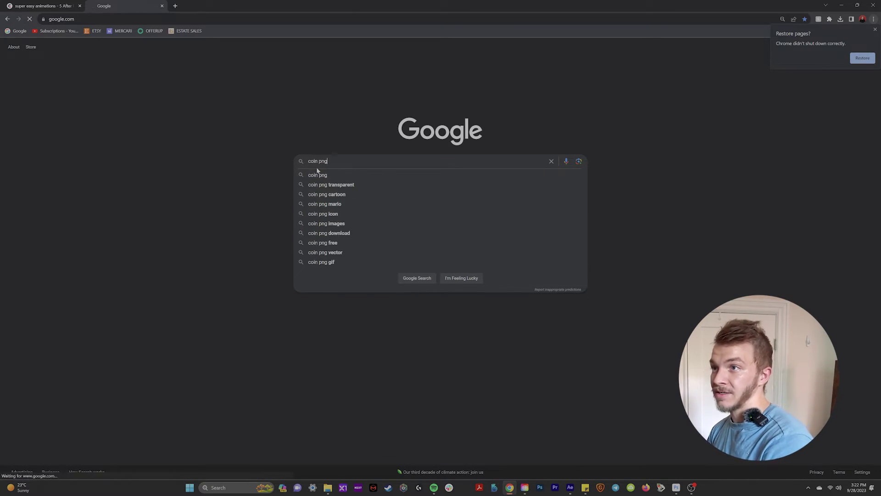
text(g)
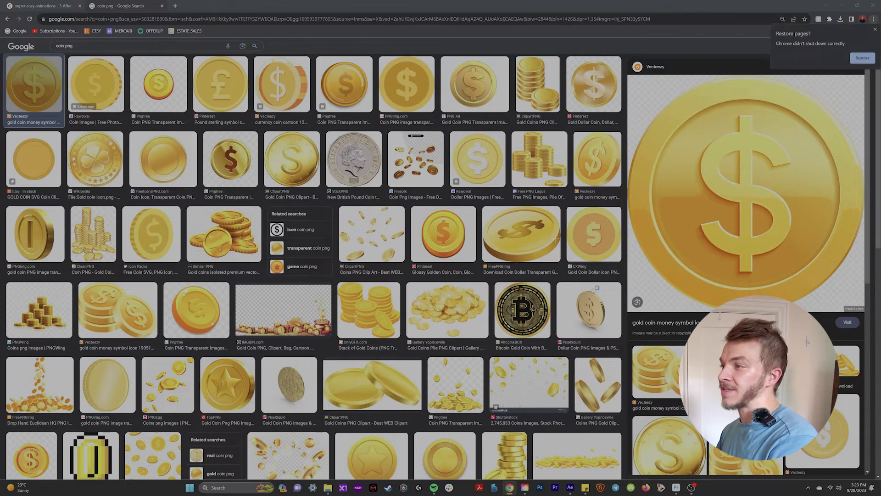
click(702, 248)
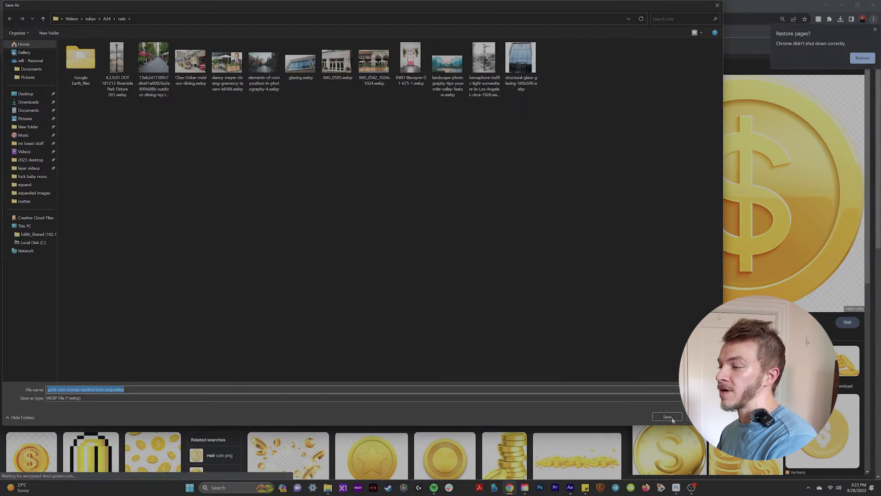
click(667, 417)
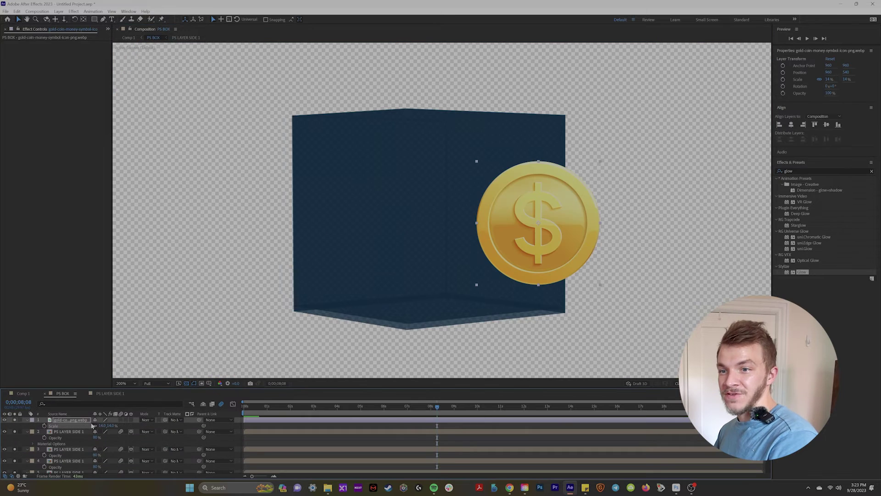
Step: Place the gold coin in PS BOX at 14% scale as a 3D layer in the middle of the cube
click(131, 419)
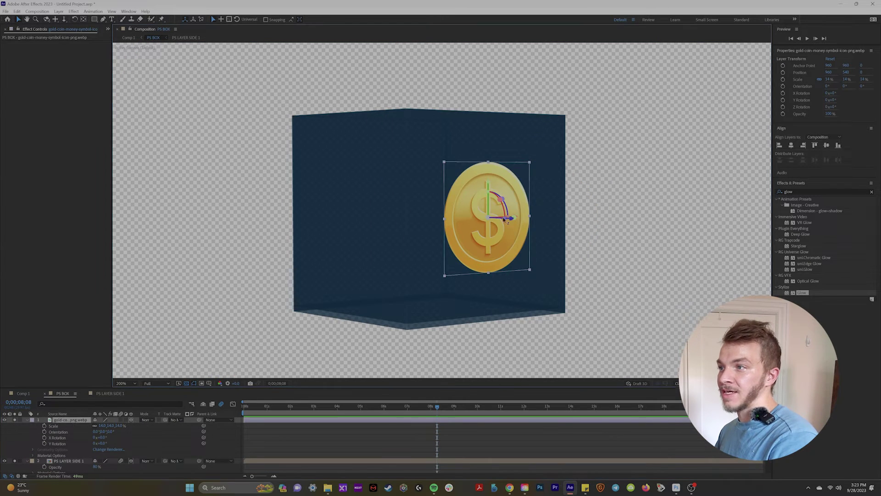
drag(503, 219, 452, 232)
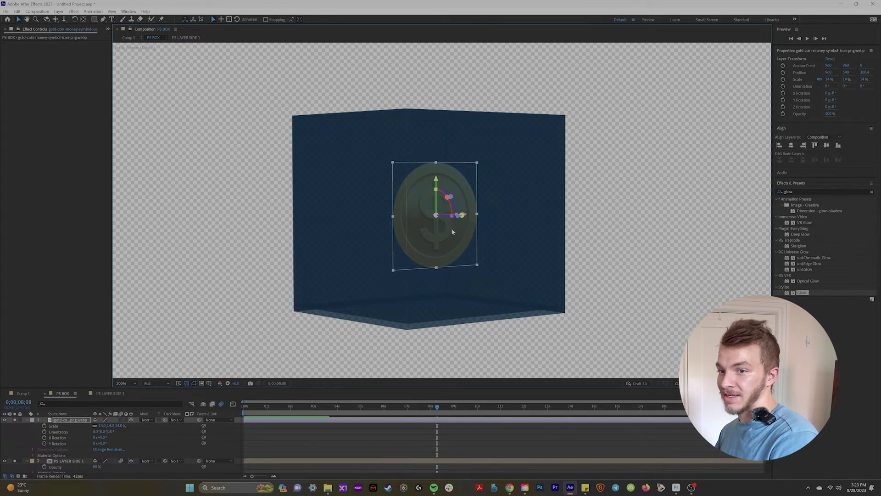
scroll(127, 440, down, 2)
Step: Keyframe the coin's Y Rotation through several turns from about 6 to 15 seconds, and preview it in Comp 1
drag(100, 438, 129, 444)
key(ctrl+z)
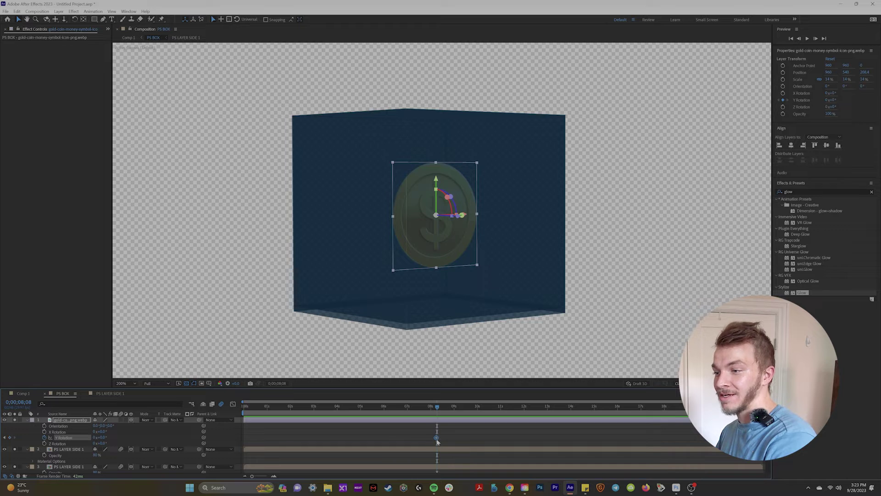
drag(103, 440, 626, 434)
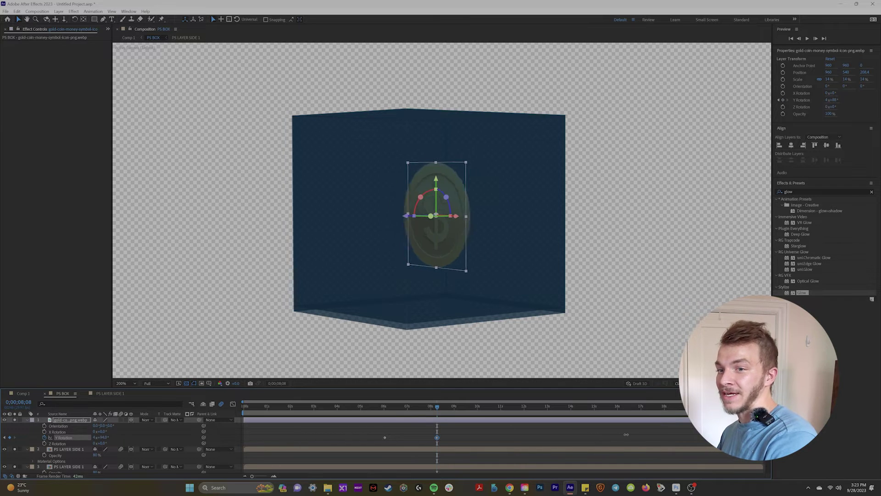
drag(437, 438, 595, 437)
key(space)
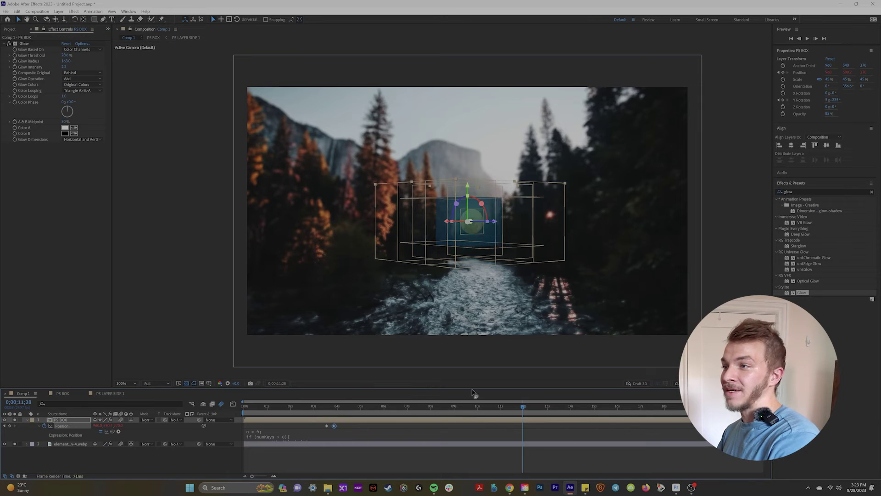
click(370, 406)
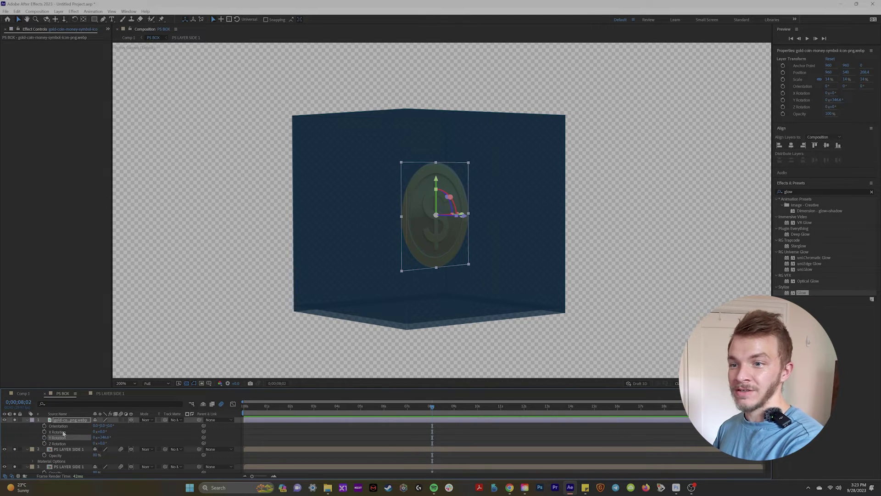
Step: Orbit the PS BOX view to inspect the cube and the coin inside it from a steeper angle
scroll(449, 209, down, 2)
drag(459, 175, 470, 216)
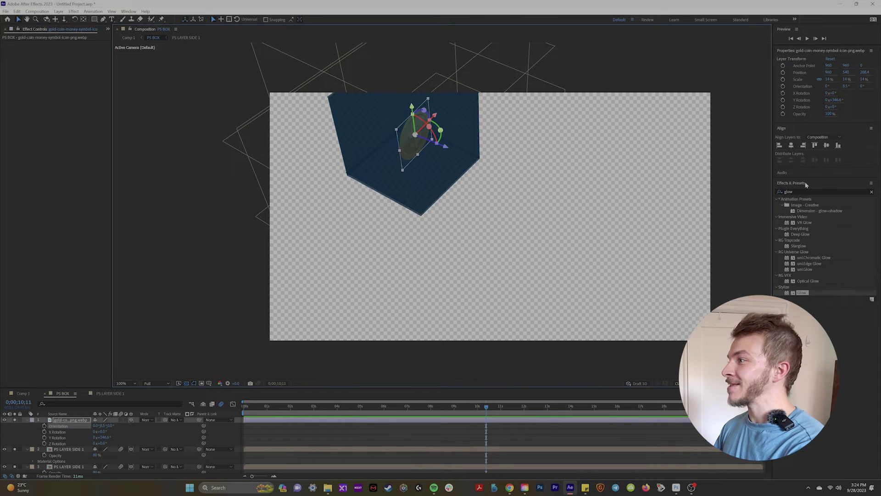
Step: Apply the Deep Glow effect to the gold coin in PS BOX and check Comp 1 at about 7 seconds
text(dee)
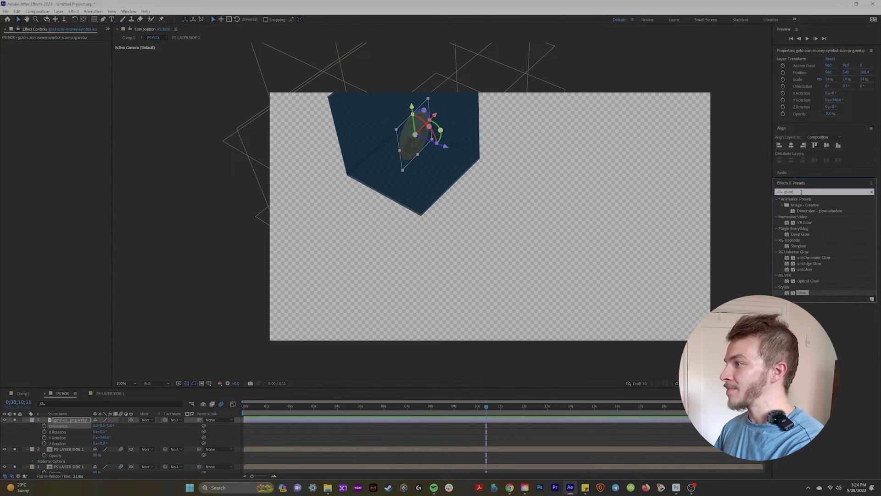
text(p)
click(800, 222)
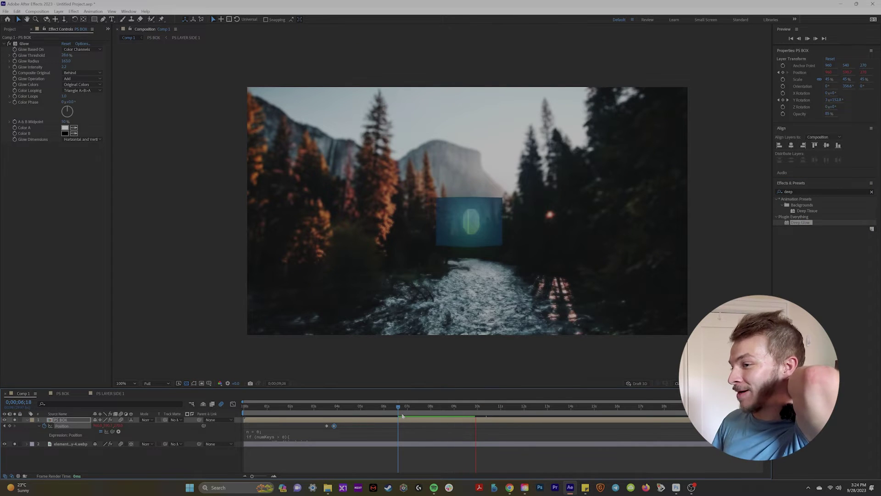
click(411, 408)
drag(412, 408, 414, 412)
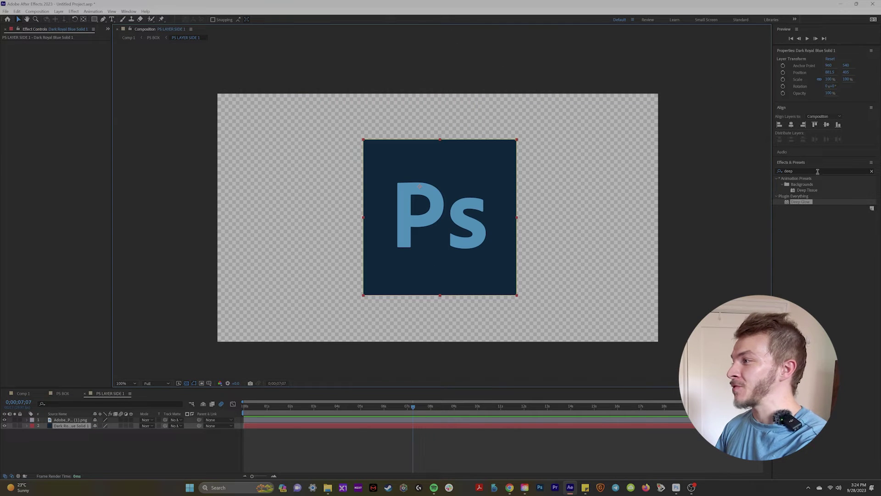
Step: Apply a Checkerboard effect to the dark blue solid in PS LAYER SIDE 1 with Stencil Alpha as its blending mode
click(818, 171)
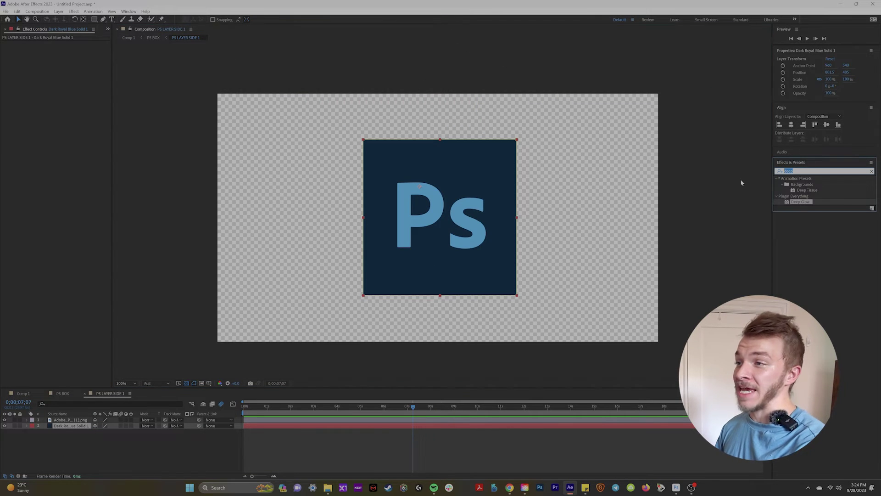
text(checker)
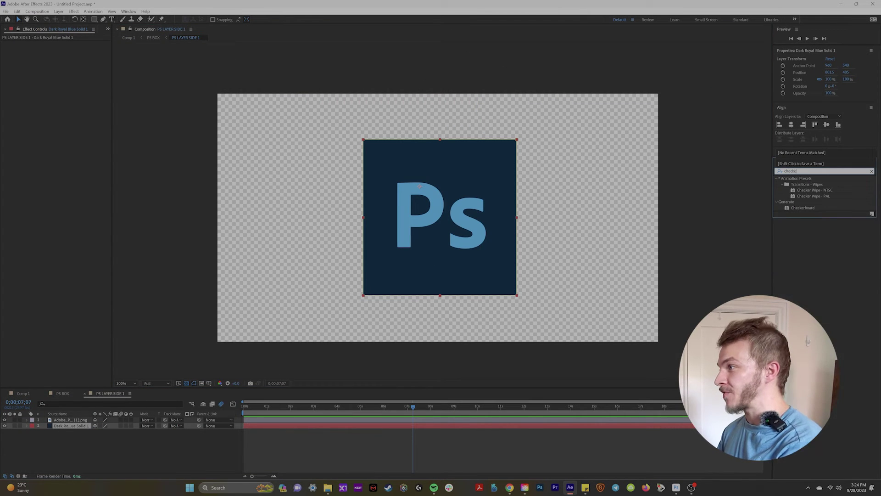
double_click(808, 208)
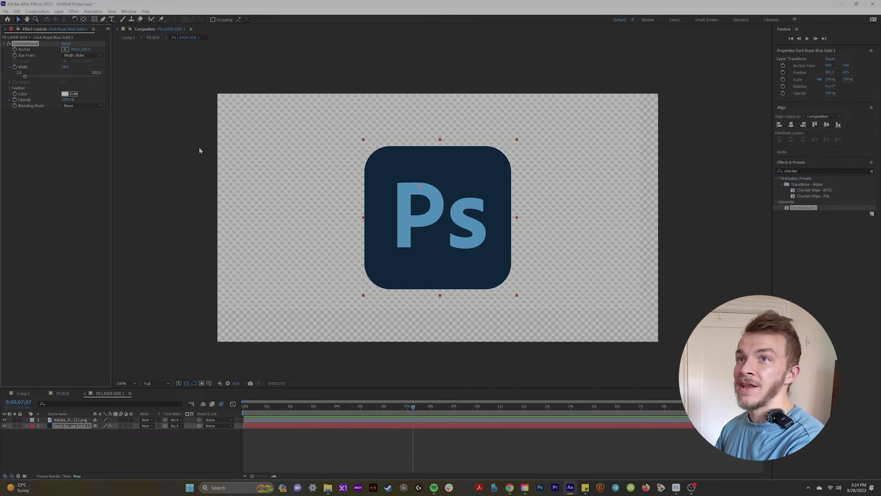
click(80, 106)
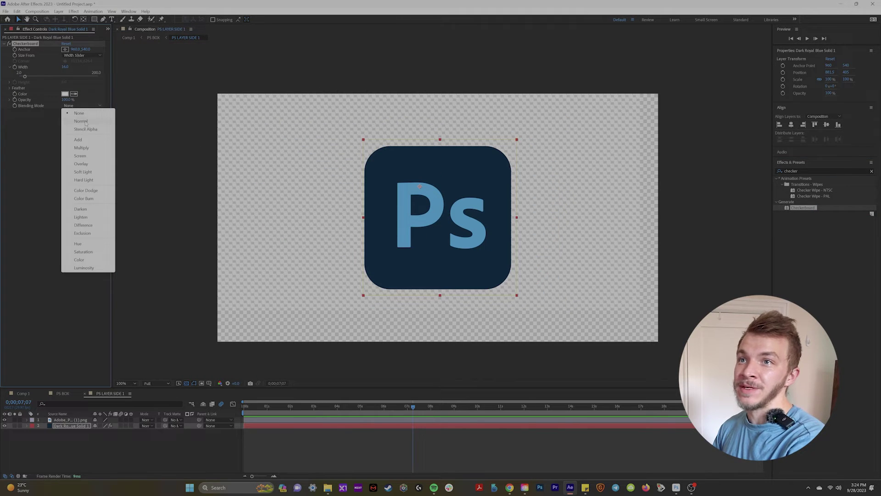
click(85, 121)
click(78, 106)
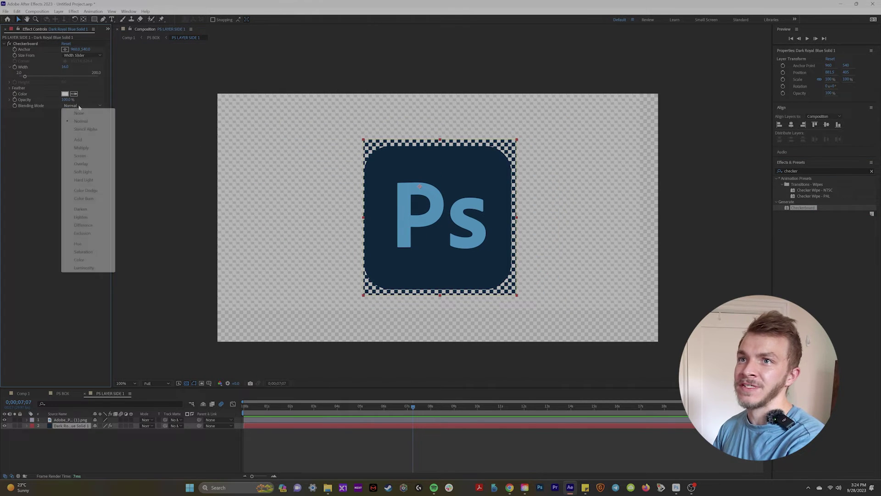
click(87, 133)
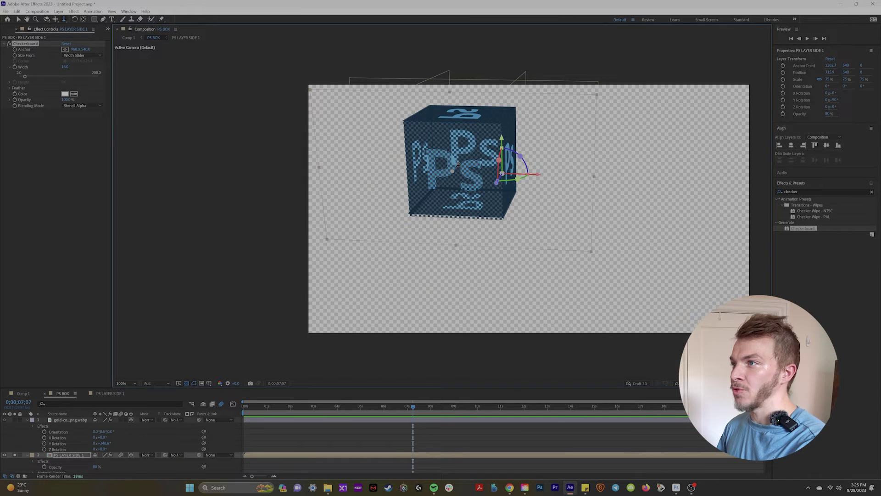
Step: Raise the width of the Checkerboard effect on the PS BOX side layer to about 100
drag(457, 164, 442, 96)
key(1)
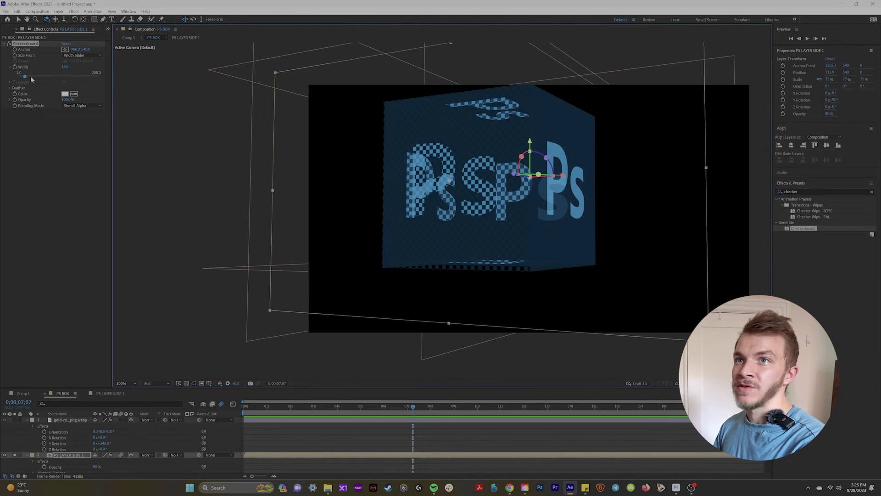
drag(25, 76, 60, 79)
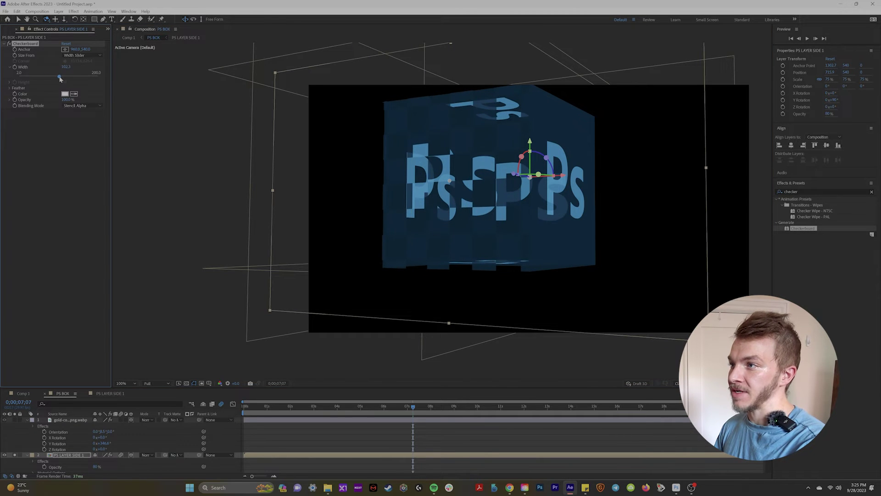
Step: Hide the Ps logo in PS LAYER SIDE 1 and spread the side layer's Checkerboard effect to the other PS BOX layers
double_click(371, 455)
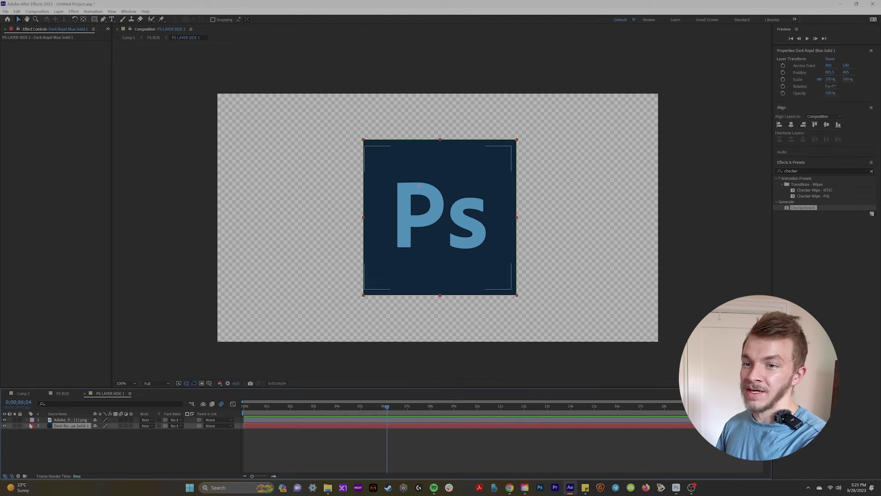
click(4, 419)
click(154, 37)
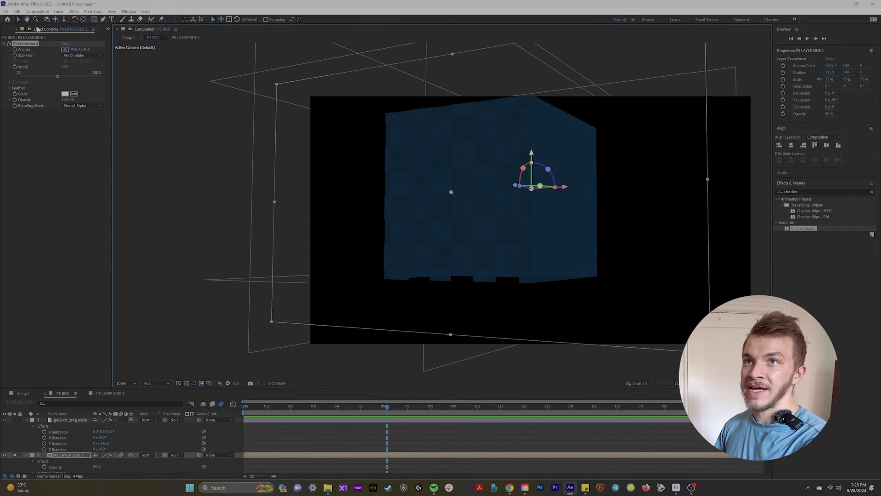
click(30, 44)
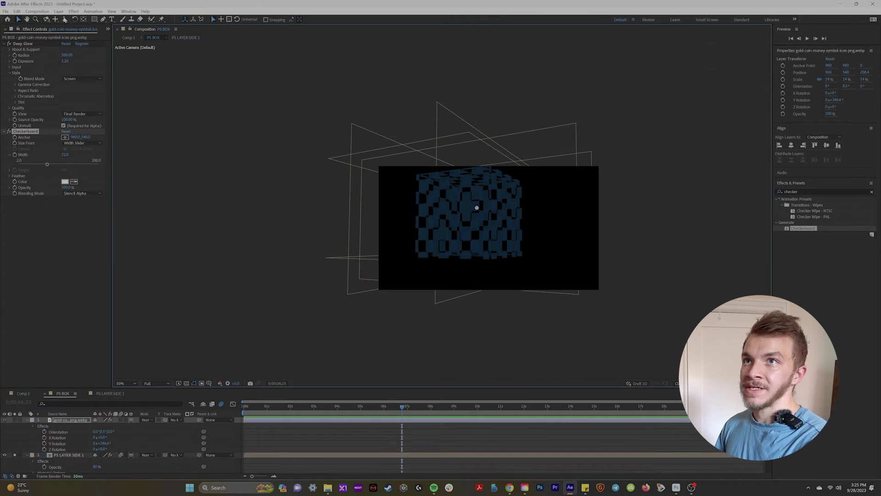
Step: Add an adjustment layer above the PS BOX layers and apply the 4-Color Gradient effect to it
click(58, 11)
mouse_move(69, 18)
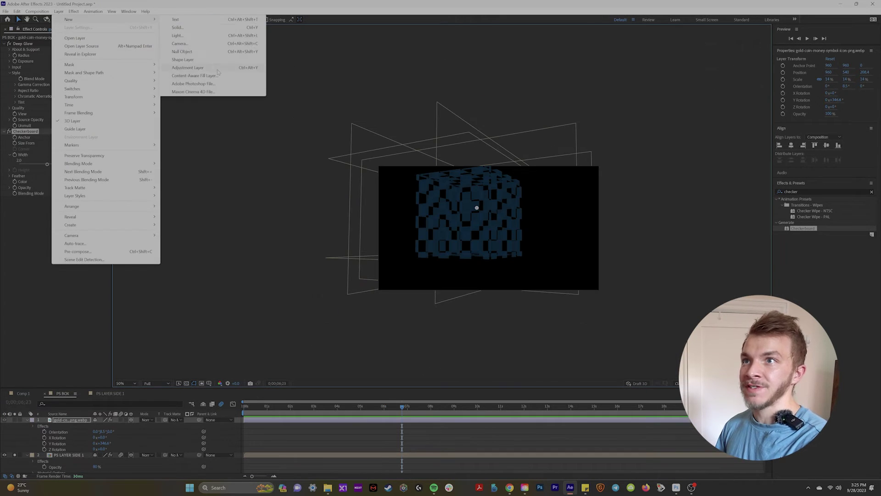
click(193, 68)
click(811, 170)
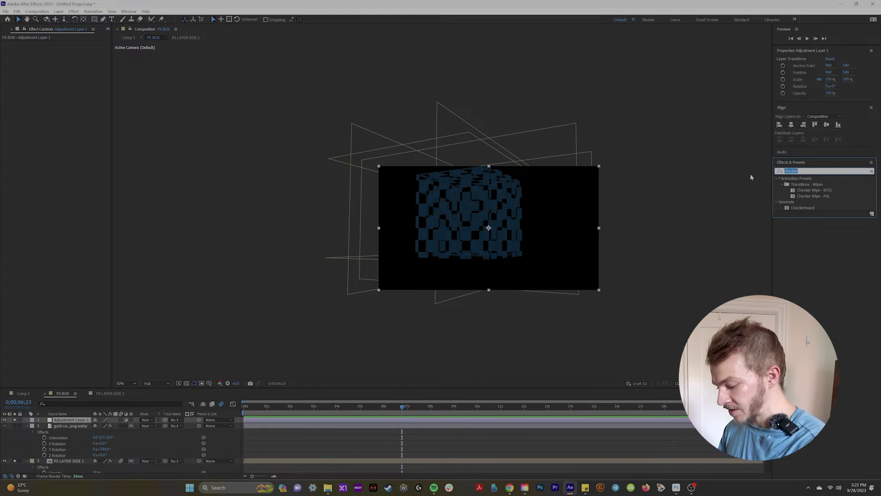
text(4)
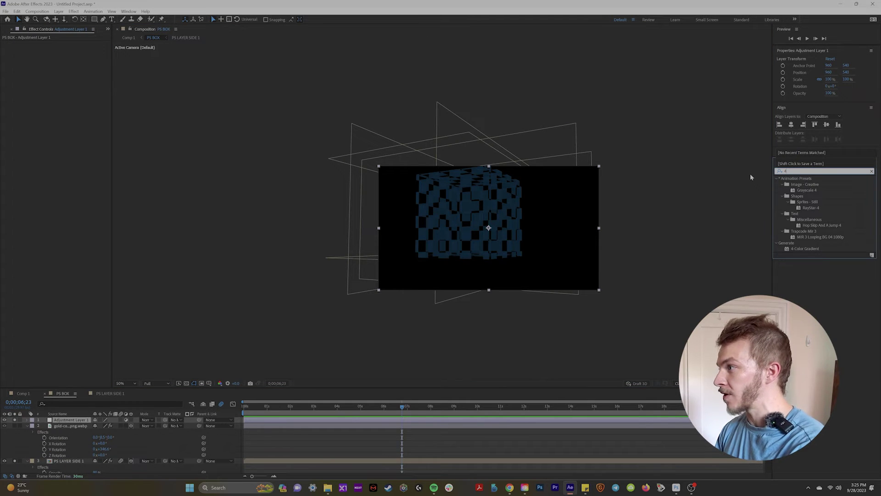
double_click(798, 249)
Step: Preview the gradient-coloured checkered cube in Comp 1 from about 4 seconds and toggle its Glow effect
click(191, 404)
click(152, 403)
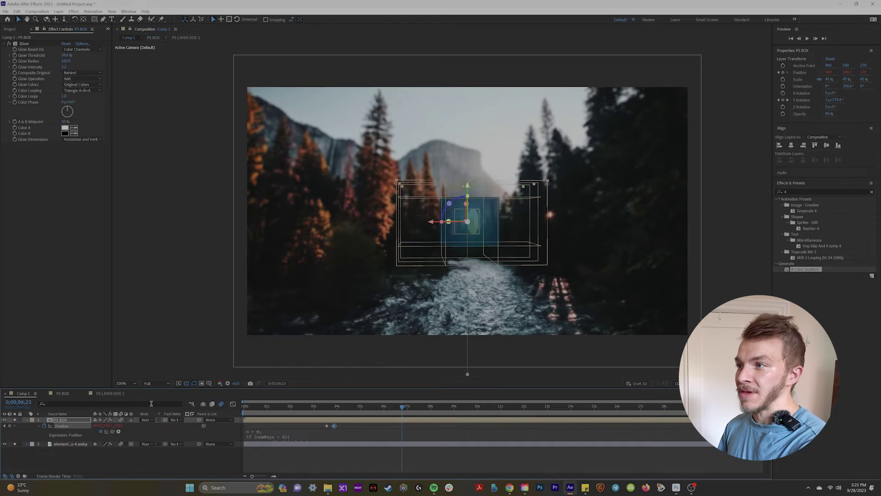
click(332, 408)
key(space)
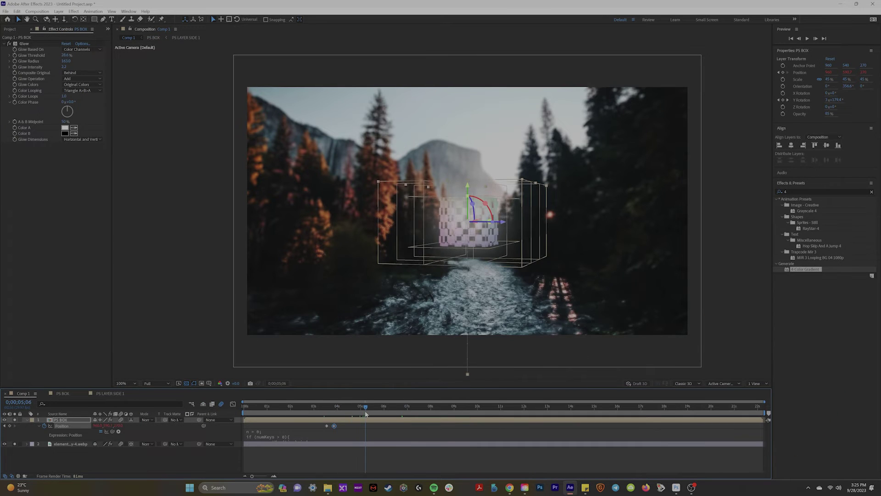
click(12, 44)
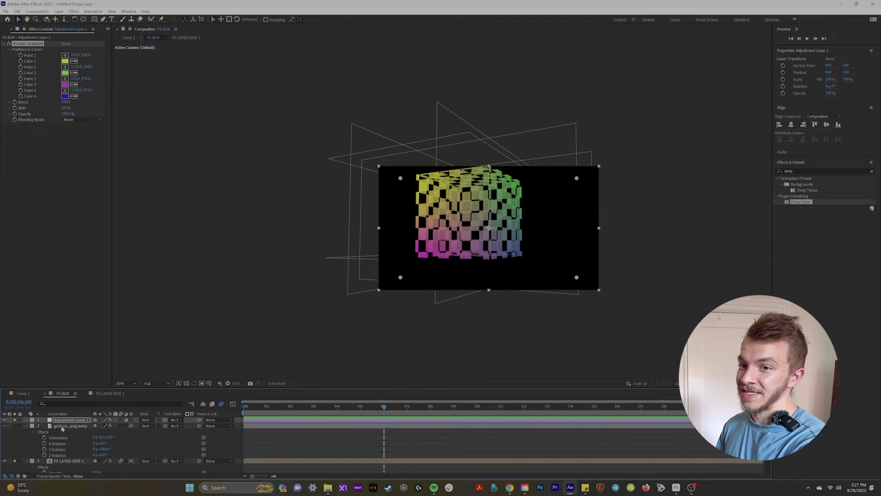
Step: Open PS LAYER SIDE 1 from PS BOX and recolour the dark blue solid behind the Ps logo to yellow
click(69, 426)
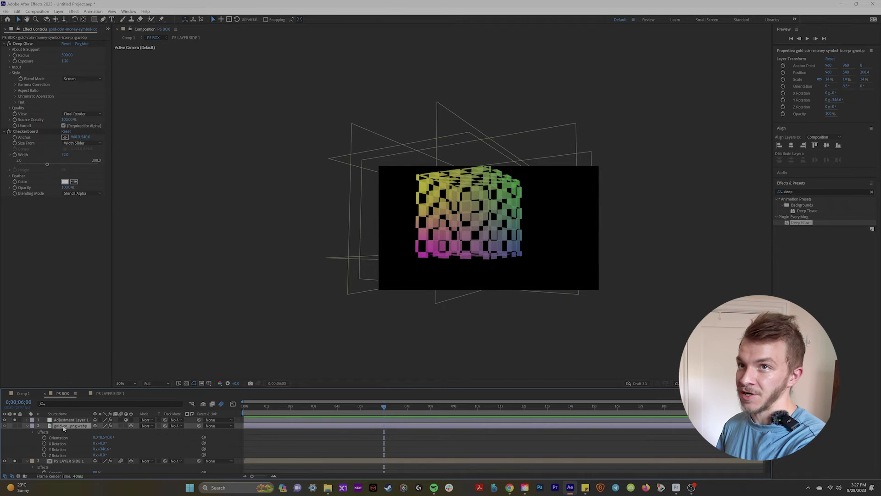
scroll(64, 427, down, 5)
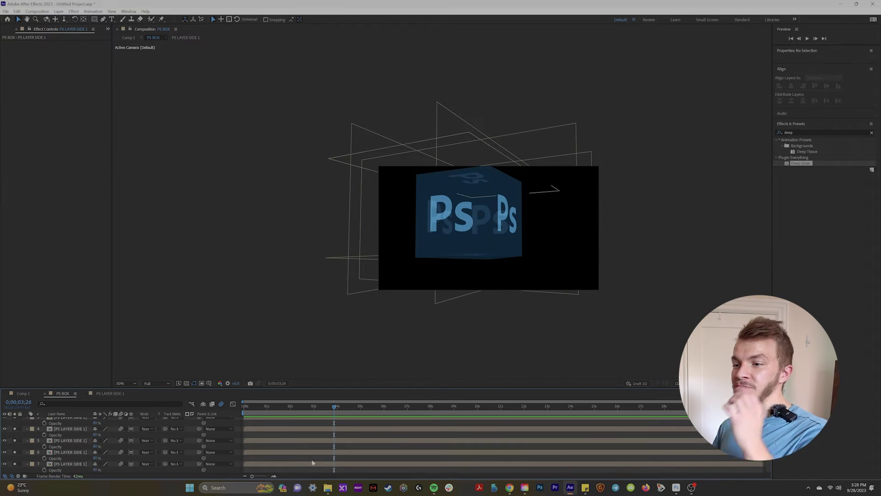
click(315, 467)
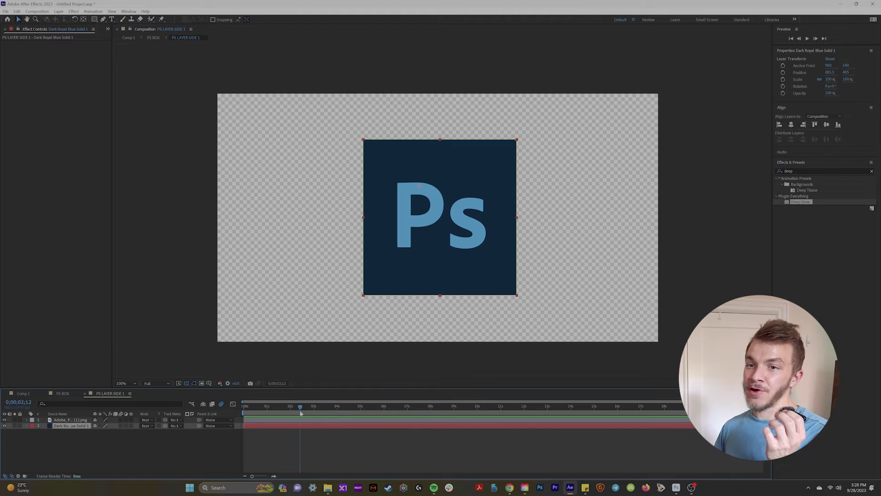
key(ctrl+shift+y)
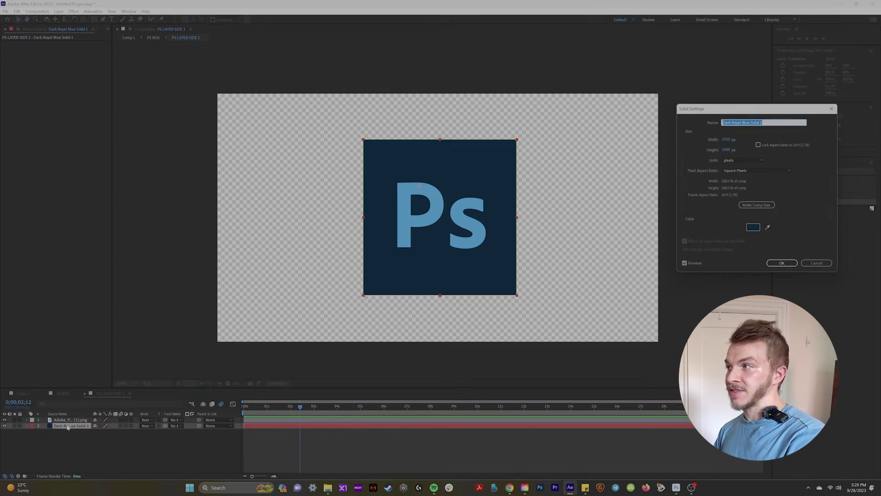
click(757, 229)
click(743, 212)
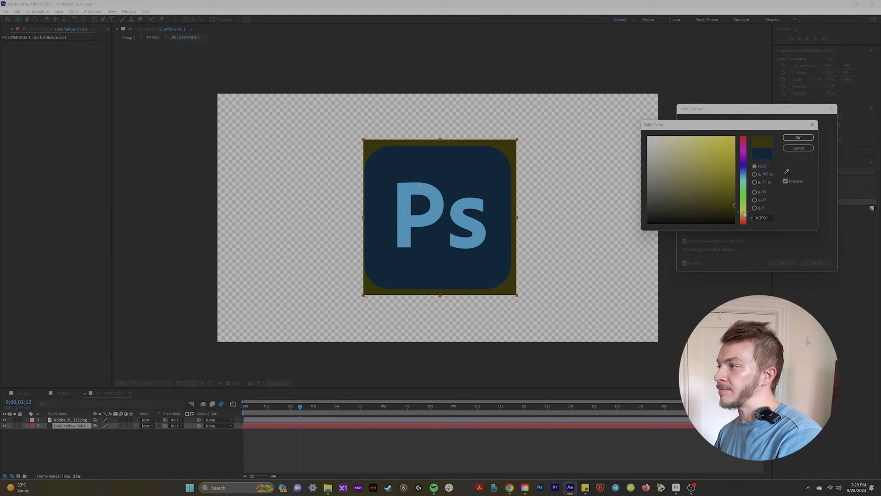
click(717, 142)
click(727, 158)
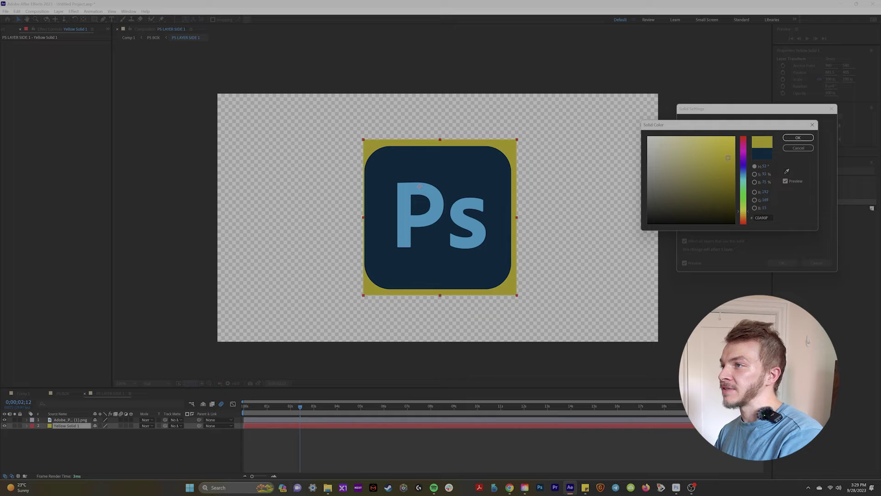
click(793, 138)
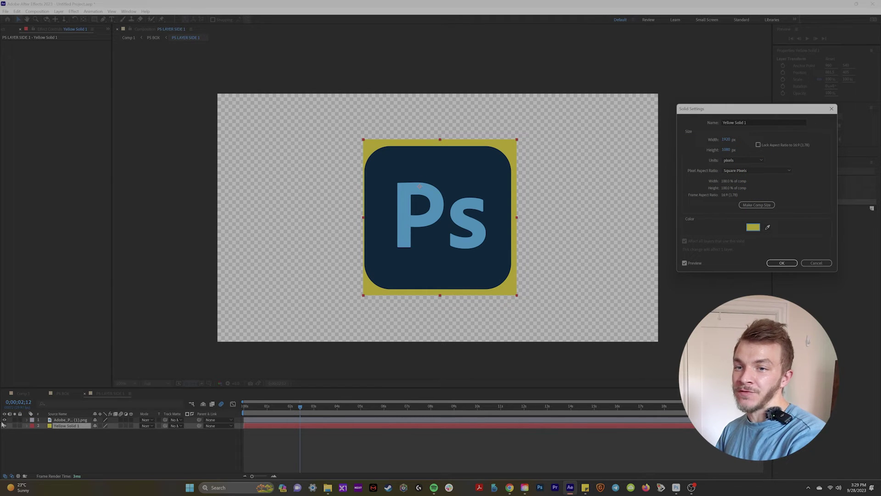
click(789, 264)
Step: Hide the Ps logo and add a "?" text over the yellow square in Arial Black at about 413 px
click(4, 420)
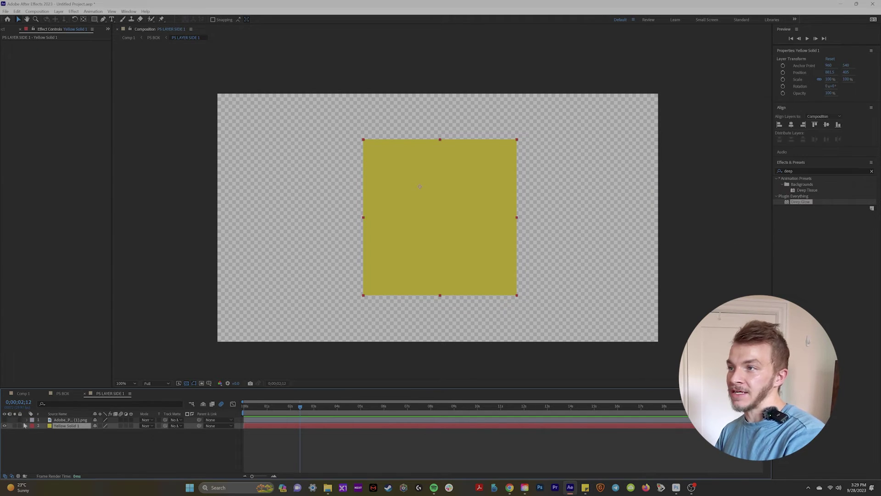
click(437, 207)
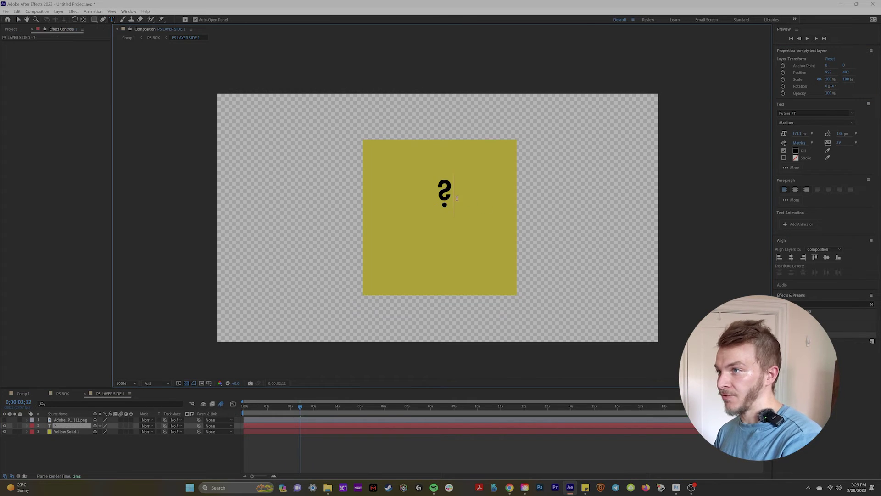
click(813, 113)
text(ari)
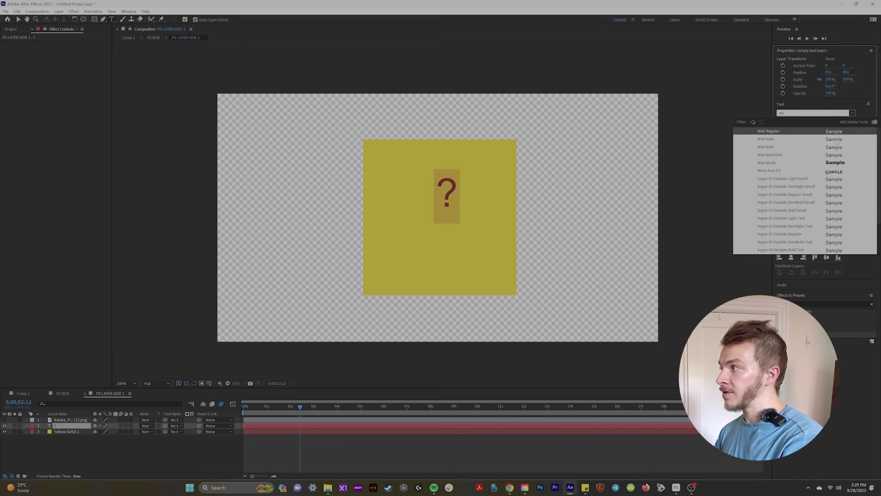
click(833, 163)
drag(800, 137, 440, 92)
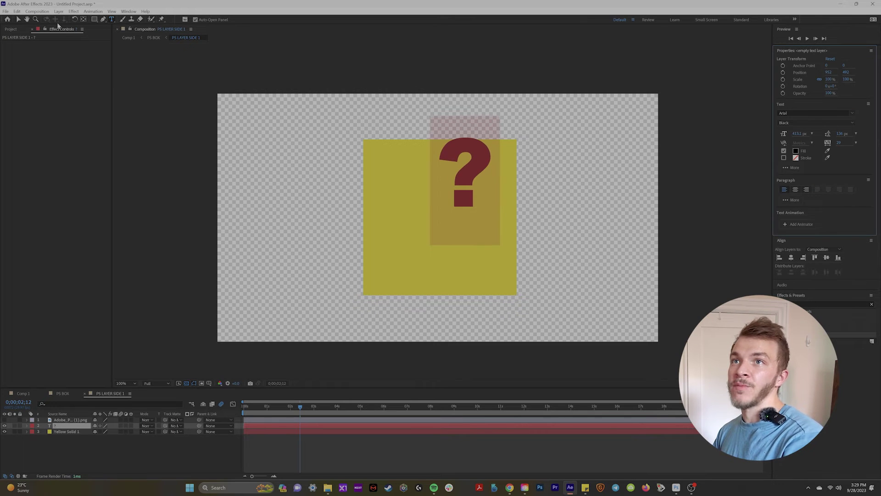
Step: Centre the question mark on the yellow square and set its fill colour to white (FFFFFF)
click(19, 21)
click(796, 151)
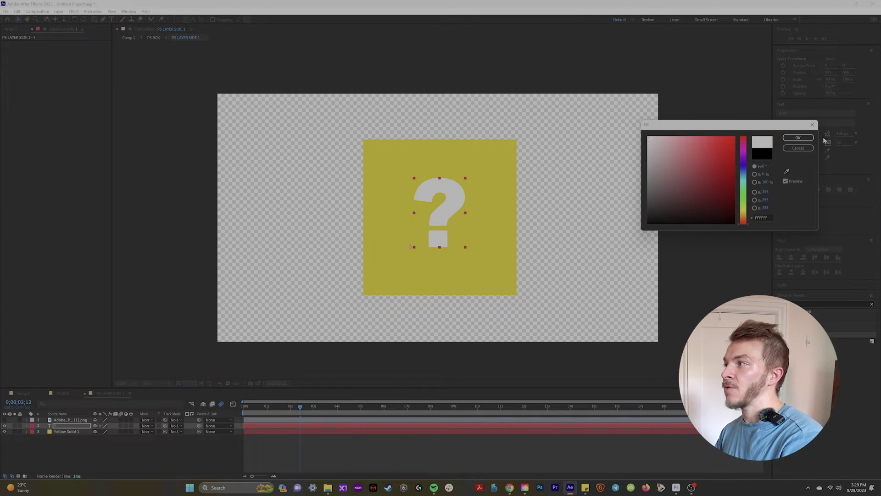
click(798, 137)
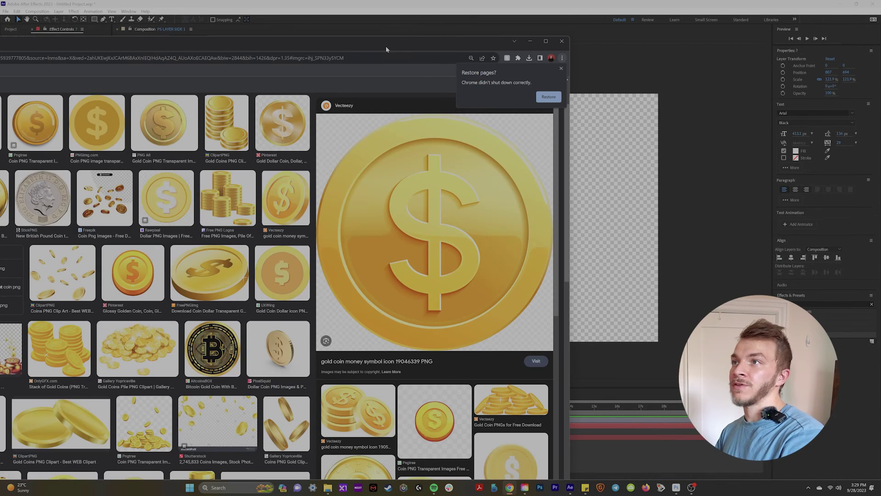
Step: Maximize the browser window and search Google Images for "brick wall" in place of "coin png"
double_click(234, 37)
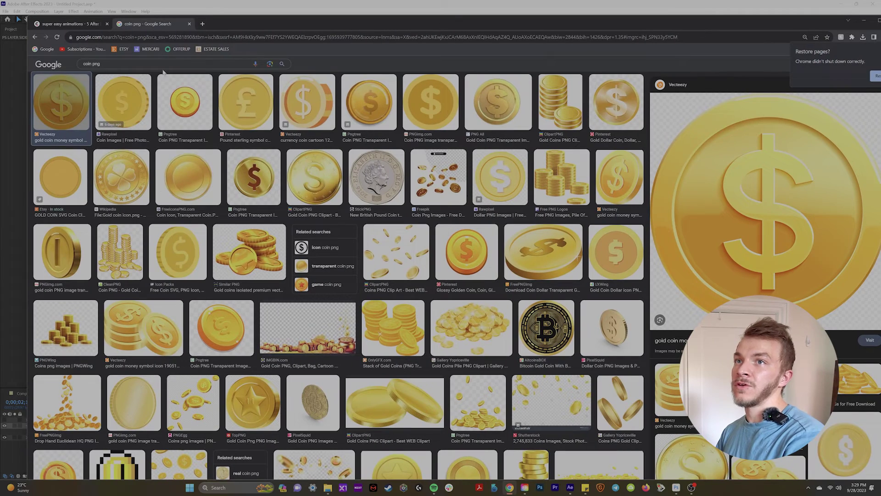
drag(151, 65, 61, 66)
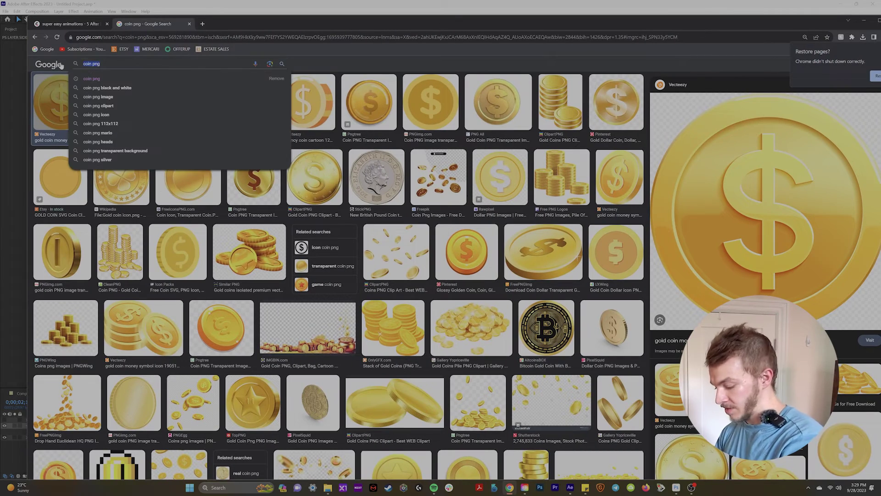
text(brick wal)
text(l)
key(Return)
Step: Open the first red brick wall result from Amazon and save its image to disk
click(61, 219)
right_click(690, 183)
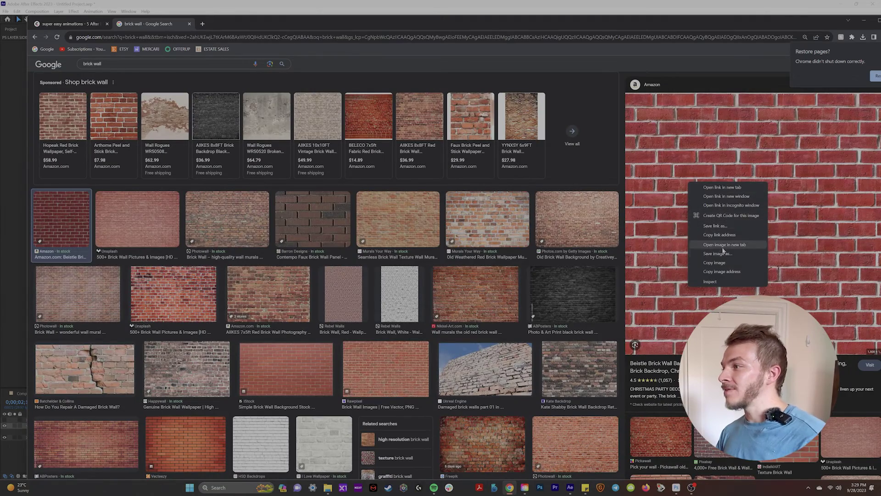
click(717, 254)
key(Return)
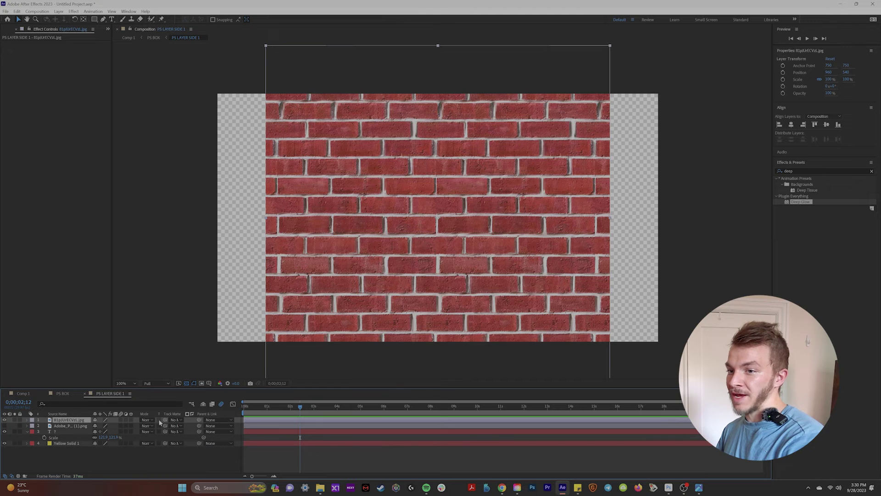
Step: Preserve underlying transparency on the brick image layer in PS LAYER SIDE 1 and set its blending mode to Overlay
click(159, 420)
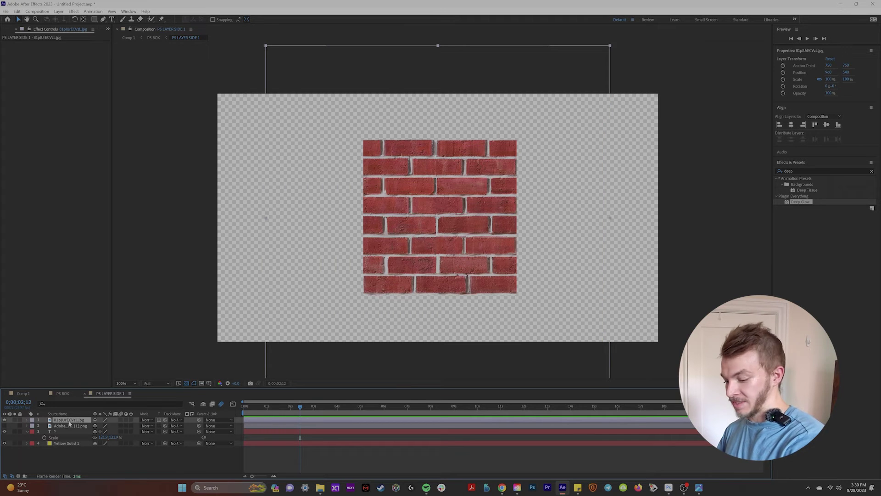
click(146, 419)
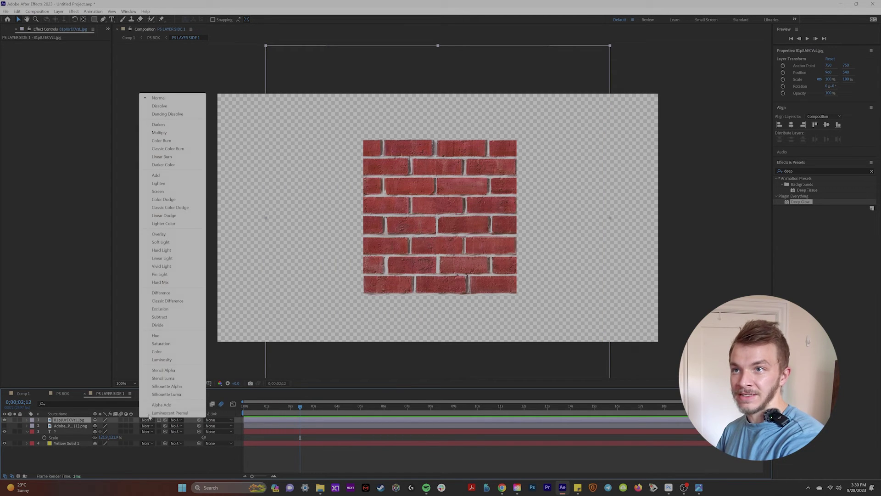
click(188, 234)
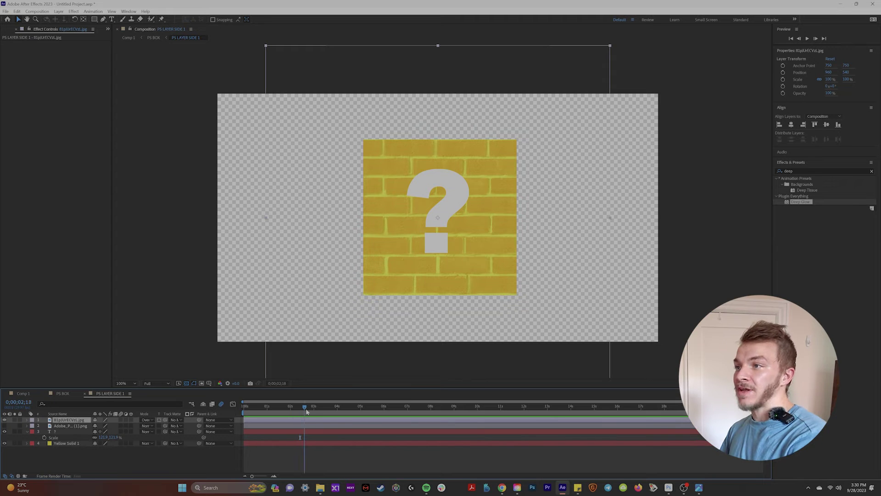
Step: Return through PS BOX to Comp 1 and view the brick question-mark block at about 6 seconds
click(192, 404)
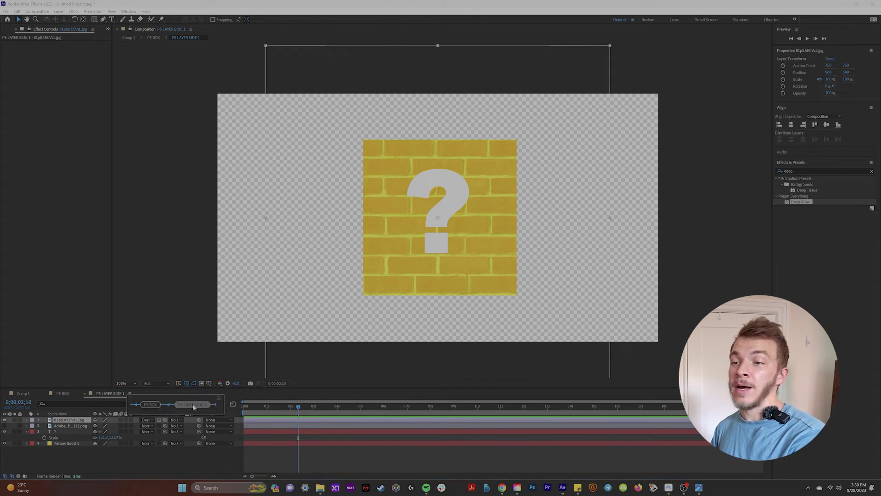
click(151, 405)
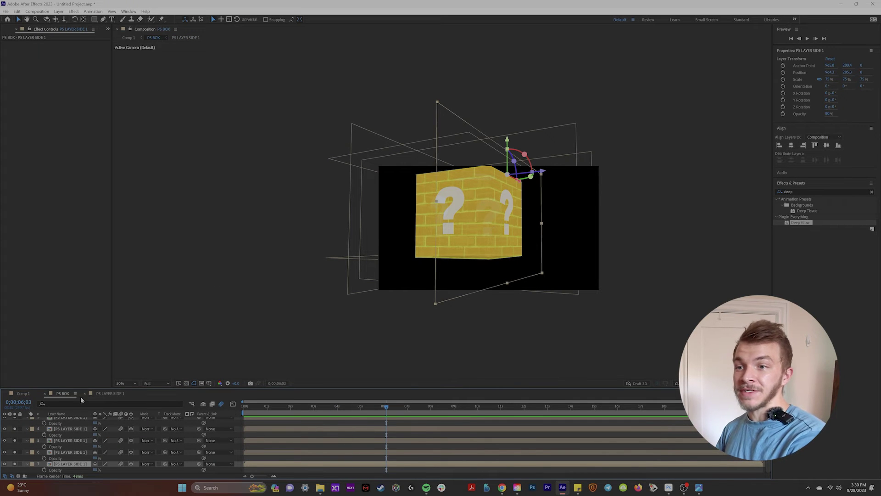
click(23, 393)
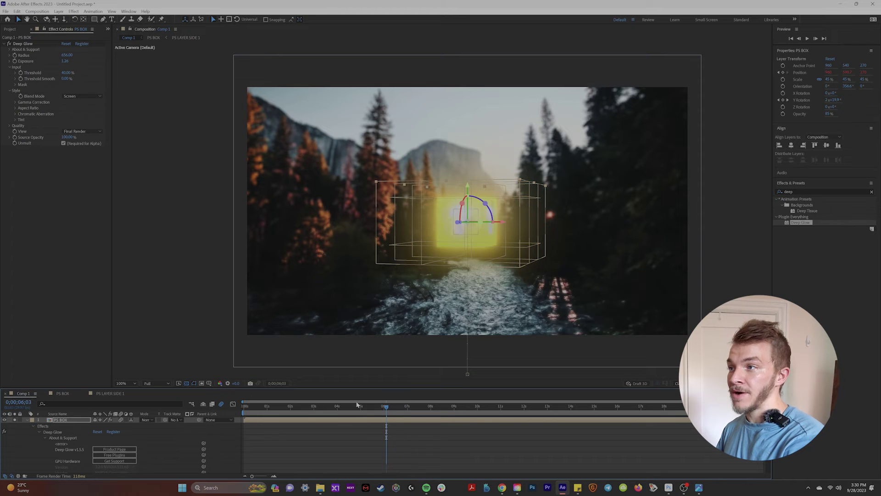
drag(354, 411, 390, 408)
scroll(503, 234, up, 1)
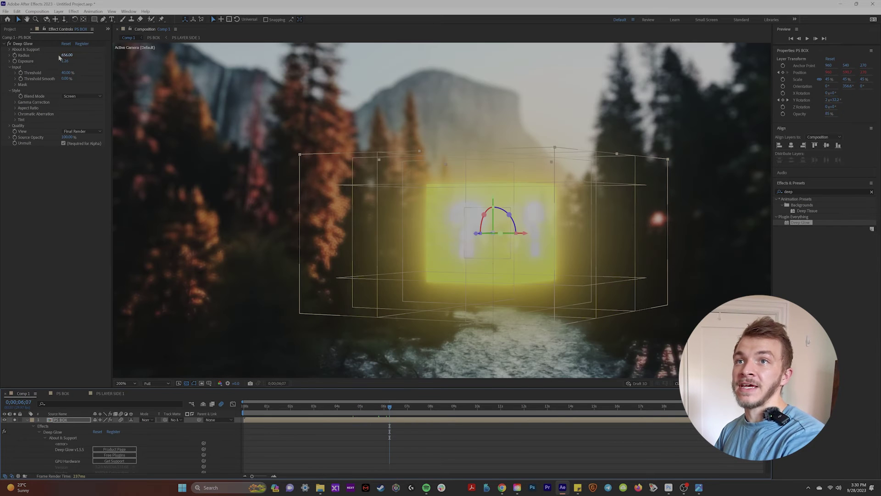
Step: Preview the block in Comp 1 with the Deep Glow effect switched off, and undo the switch-off
click(7, 44)
key(comma)
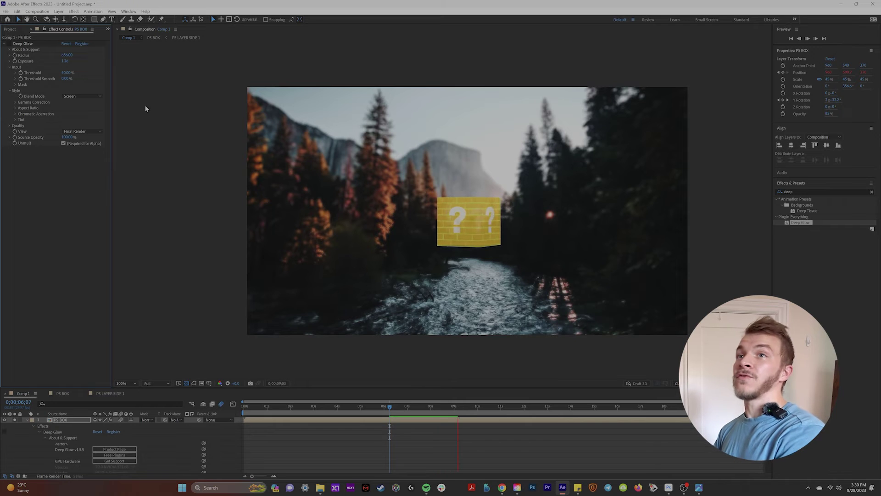
key(space)
key(ctrl+z)
key(period)
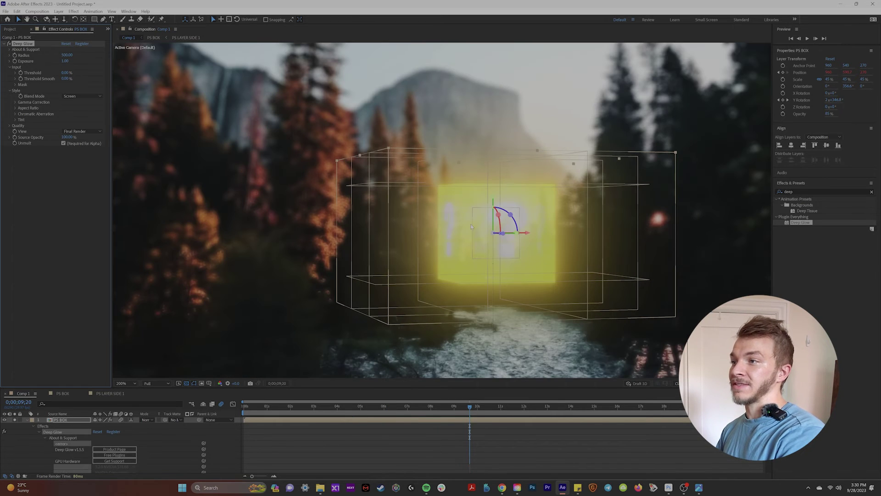
Step: Lower the Exposure and Radius of Deep Glow on the PS BOX layer for a subtler glow
drag(65, 62, 39, 72)
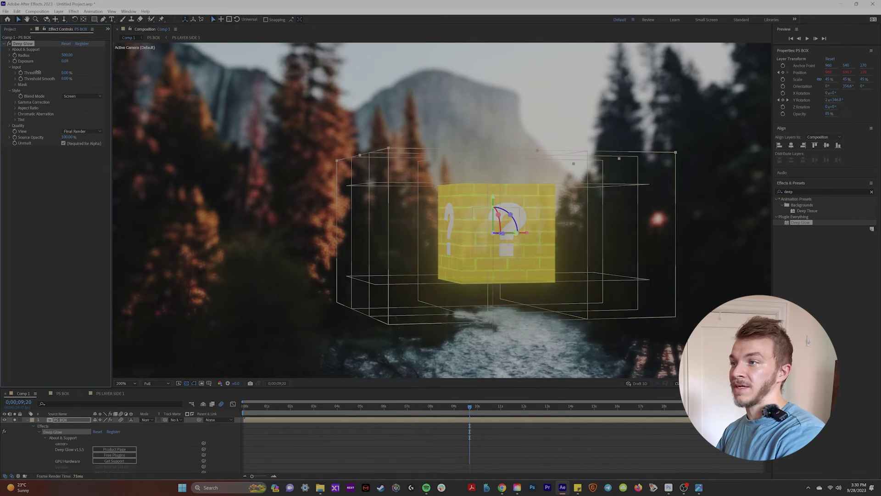
drag(67, 55, 28, 57)
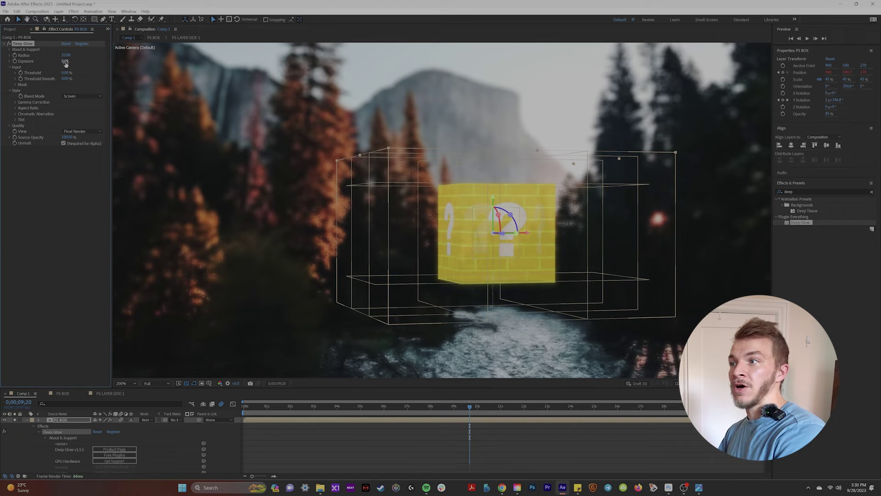
mouse_move(66, 55)
mouse_down()
mouse_move(95, 57)
mouse_move(61, 61)
mouse_up()
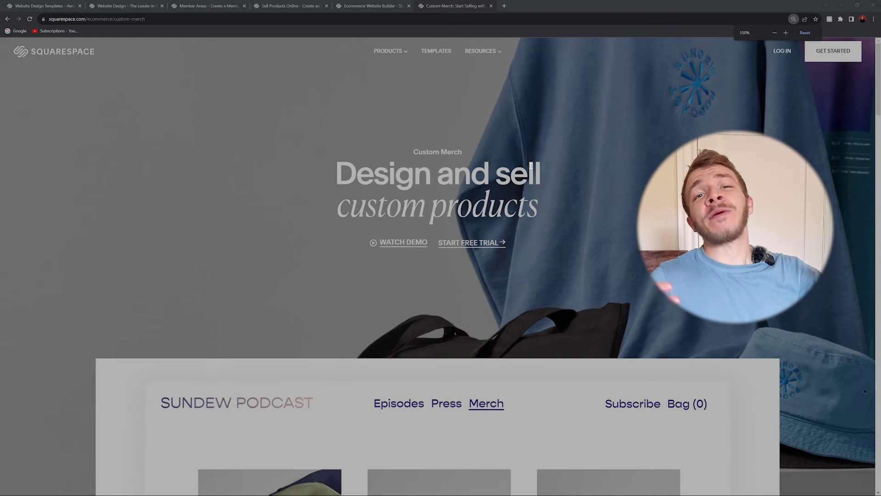
Step: Look through Squarespace's Custom Merch page at 150% zoom and the demo site on the Website Design page
key(ctrl+plus)
scroll(531, 166, down, 3)
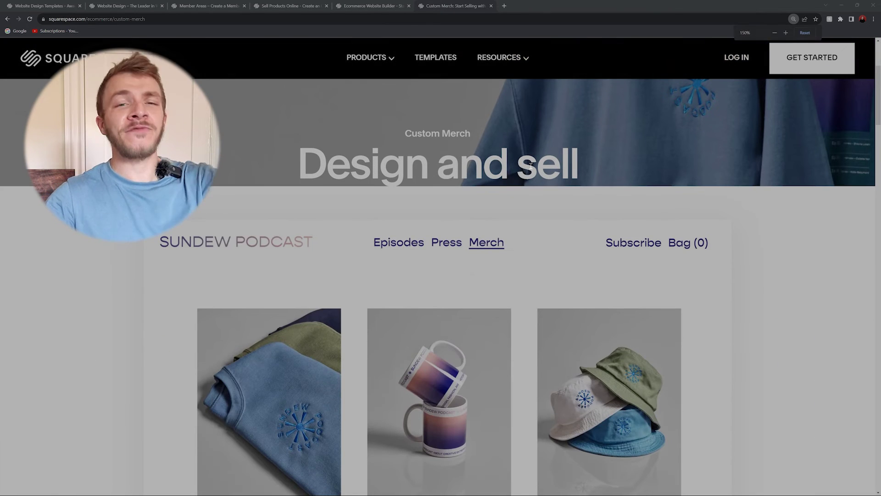
scroll(531, 166, up, 3)
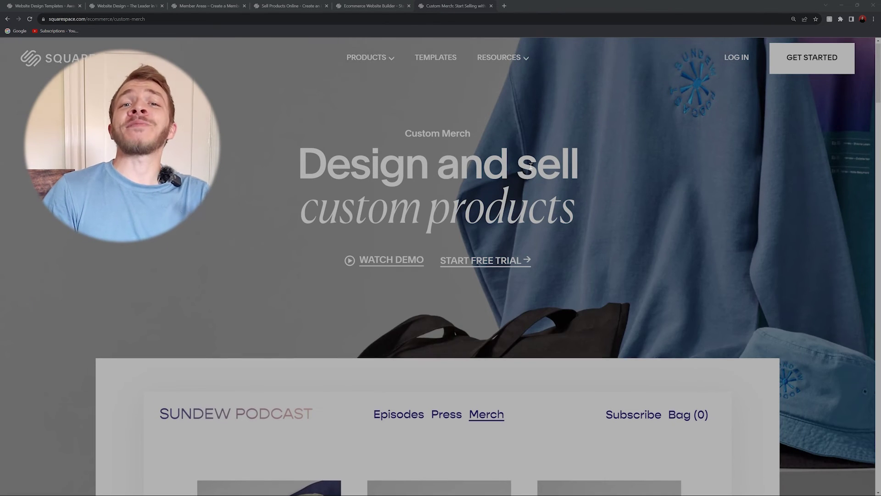
click(388, 260)
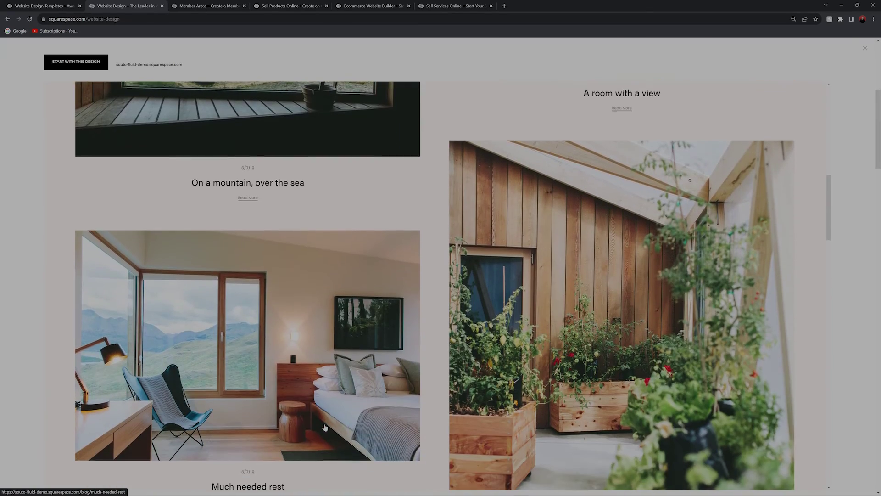
scroll(324, 428, down, 4)
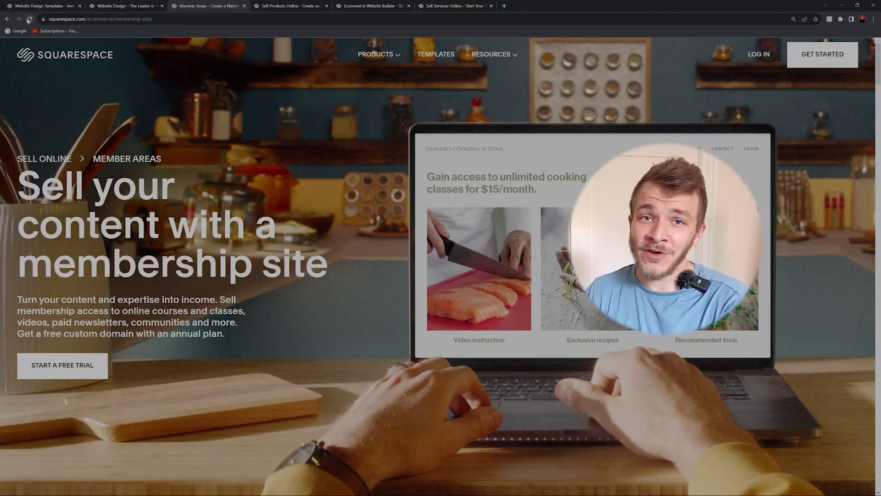
Step: Reload Squarespace's Member Areas page and highlight the "Sell premium content" heading and paragraph
click(29, 19)
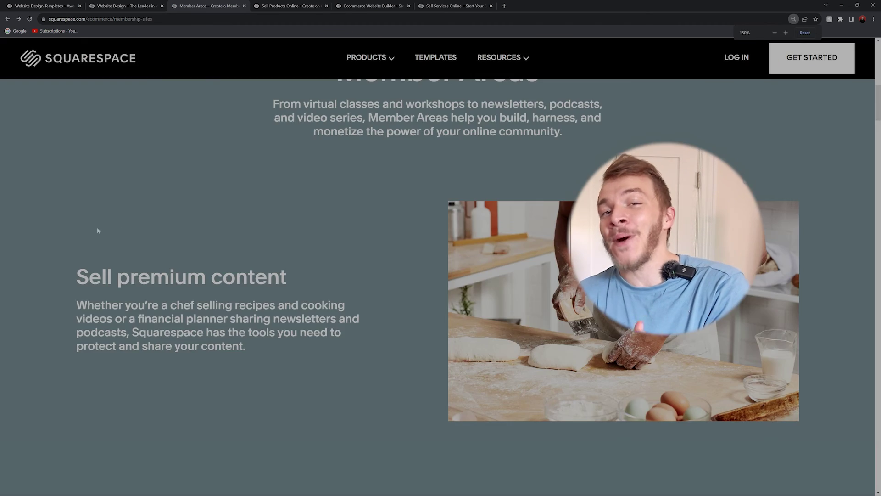
drag(98, 231, 78, 325)
click(113, 265)
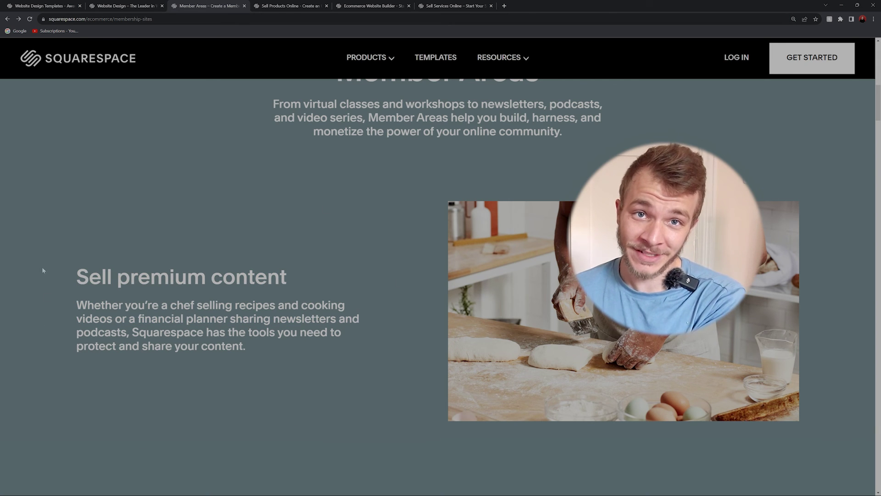
drag(42, 271, 271, 386)
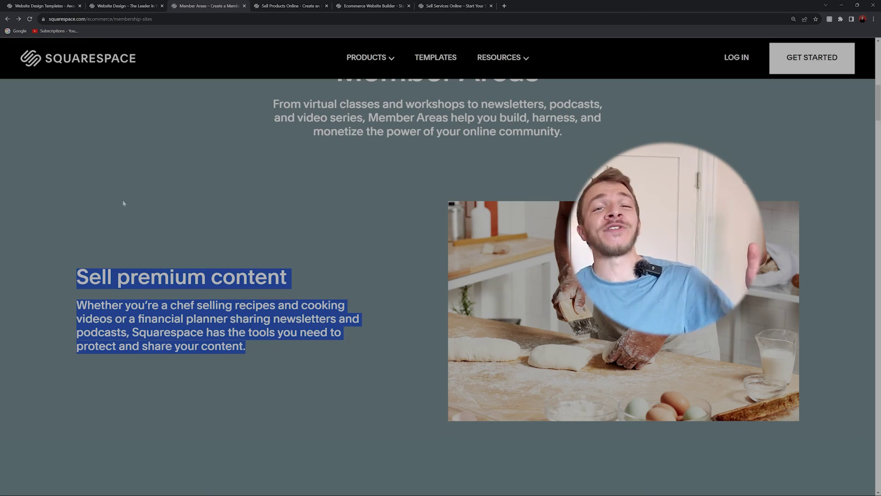